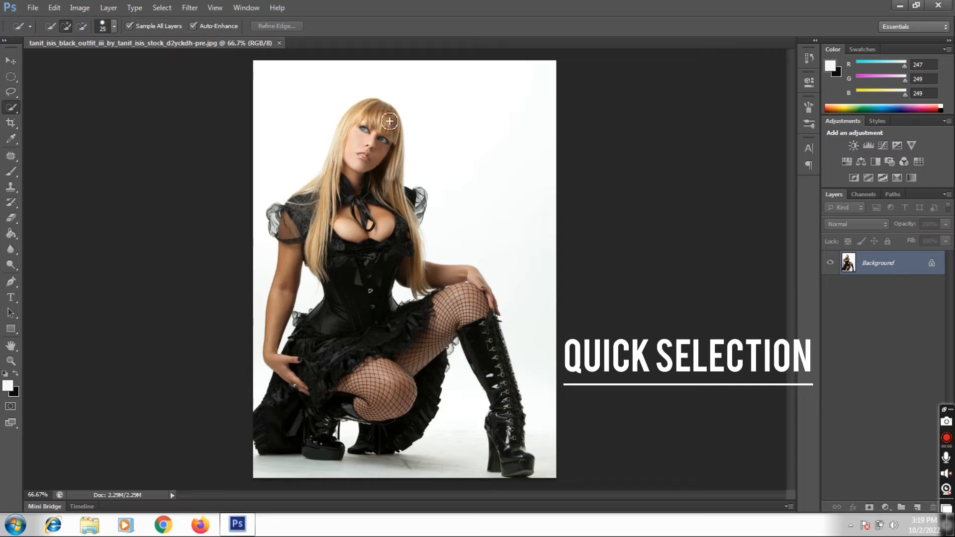
Quick-select the woman's face, dress, legs and the laced boot of her raised leg against the white background
drag(380, 120, 375, 140)
drag(366, 181, 355, 220)
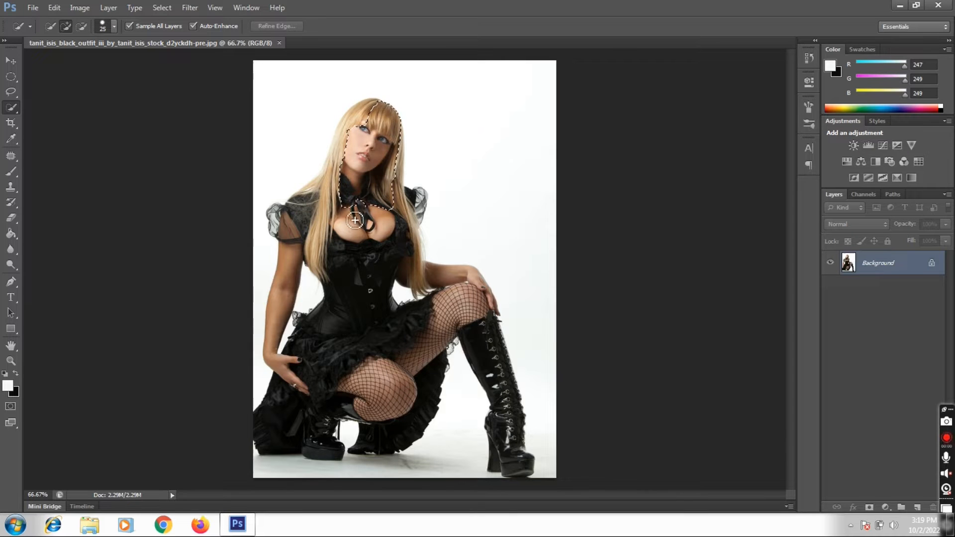
mouse_move(361, 275)
mouse_down()
mouse_move(387, 361)
mouse_move(357, 397)
mouse_move(333, 382)
mouse_move(364, 404)
mouse_move(391, 412)
mouse_move(395, 403)
mouse_move(332, 426)
mouse_up()
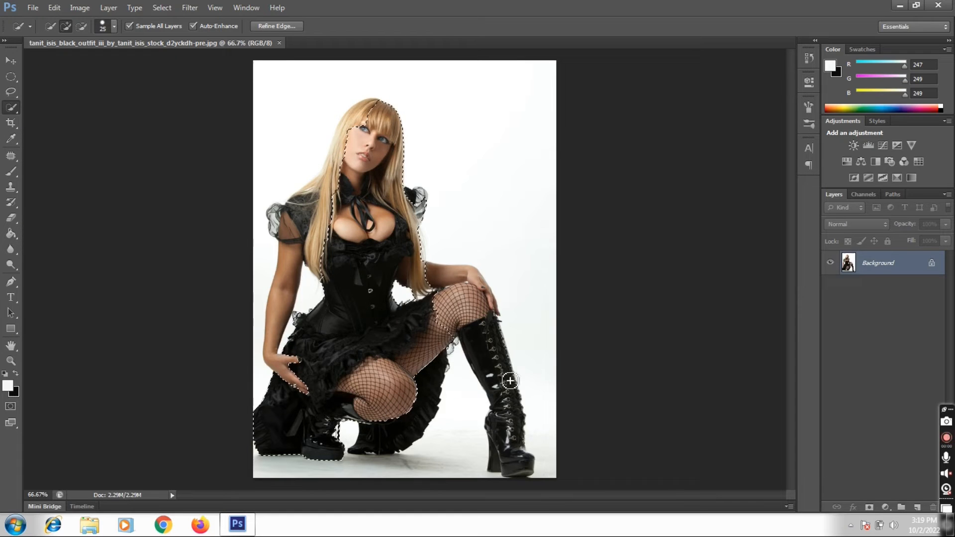
click(490, 358)
click(476, 315)
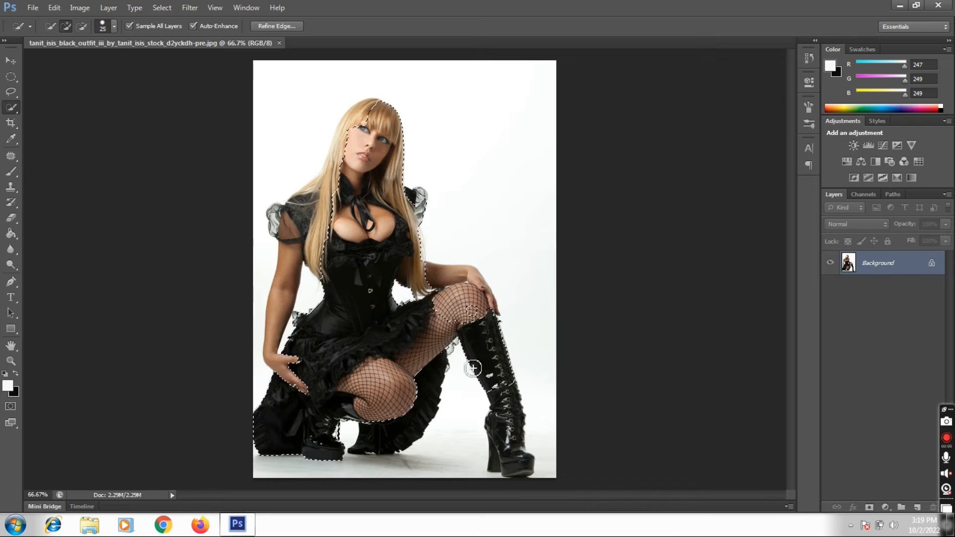
click(511, 447)
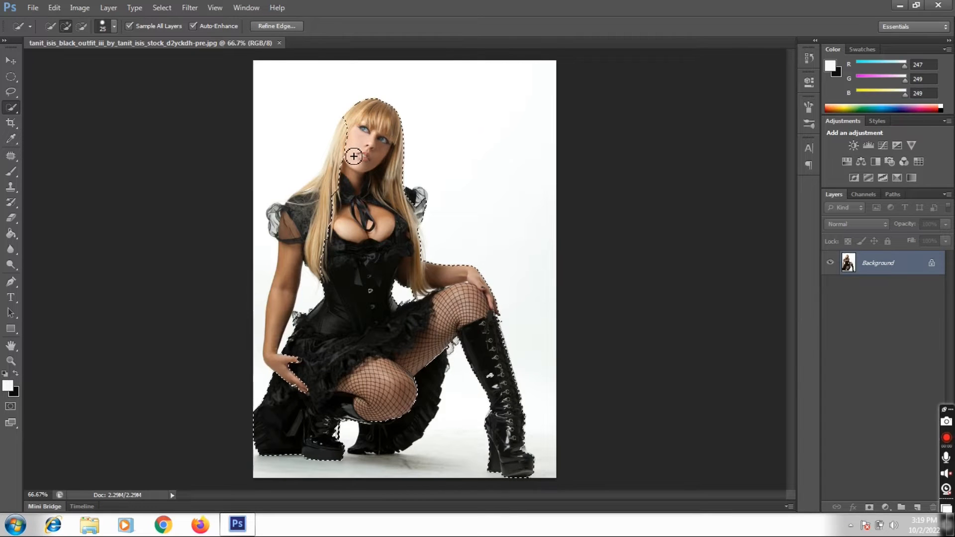
Extend the quick selection over the remaining hair, sleeve, arm and feet, and turn it into a layer mask
click(346, 173)
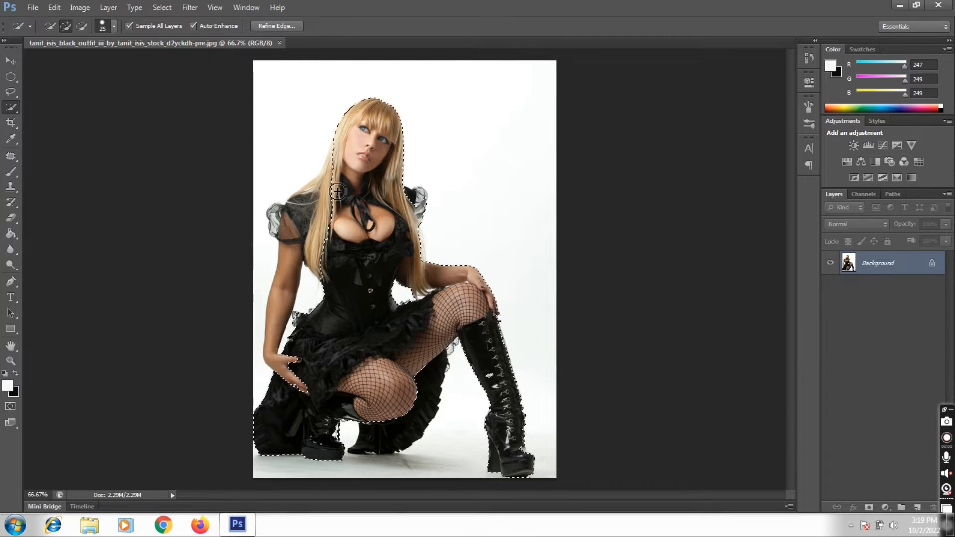
click(325, 229)
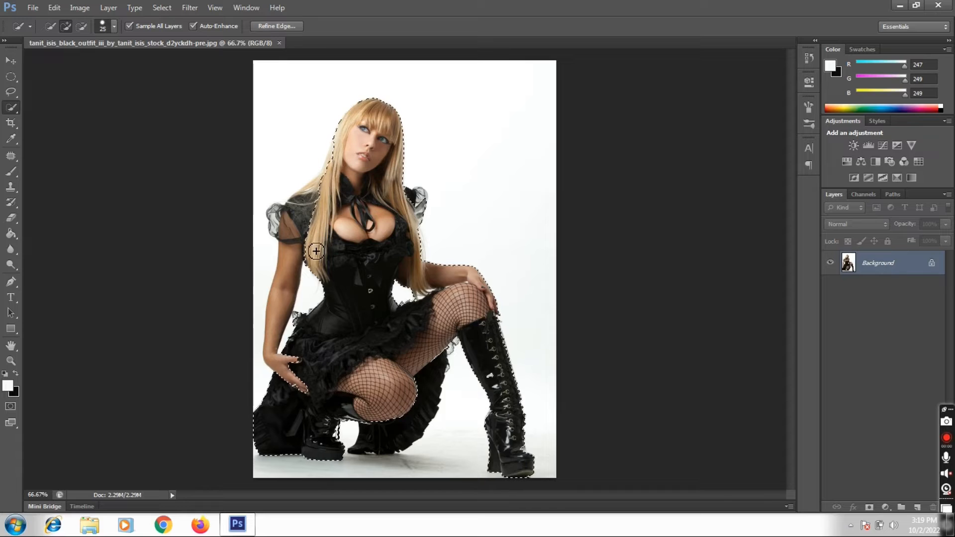
click(301, 230)
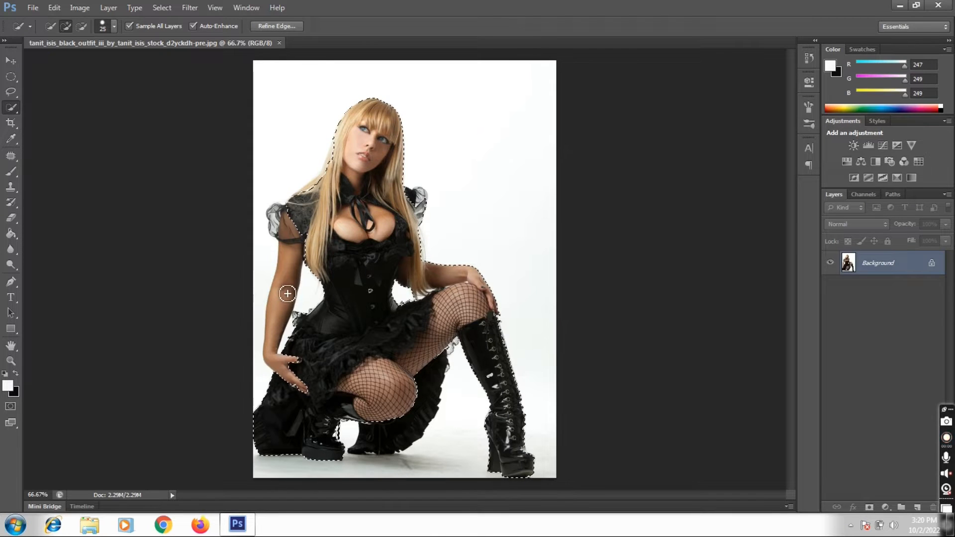
click(286, 293)
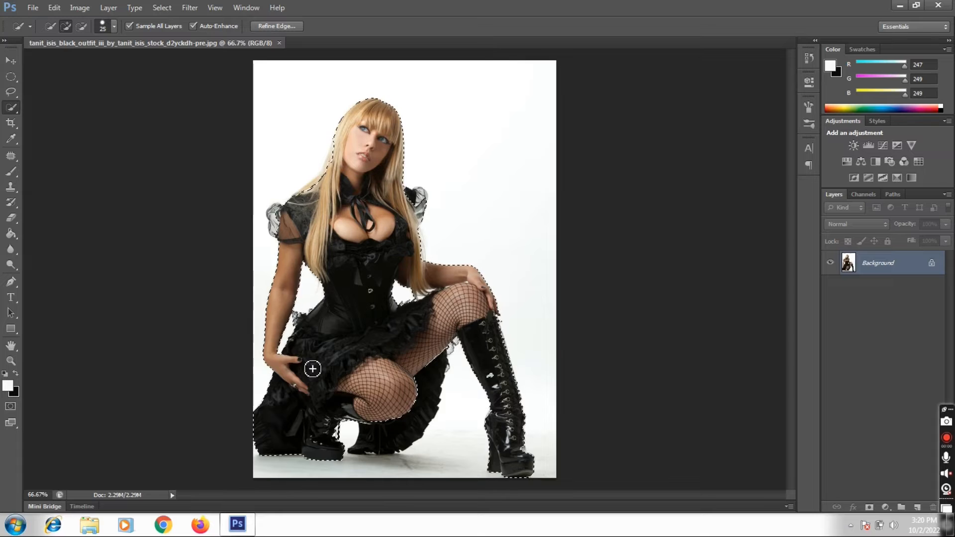
click(336, 432)
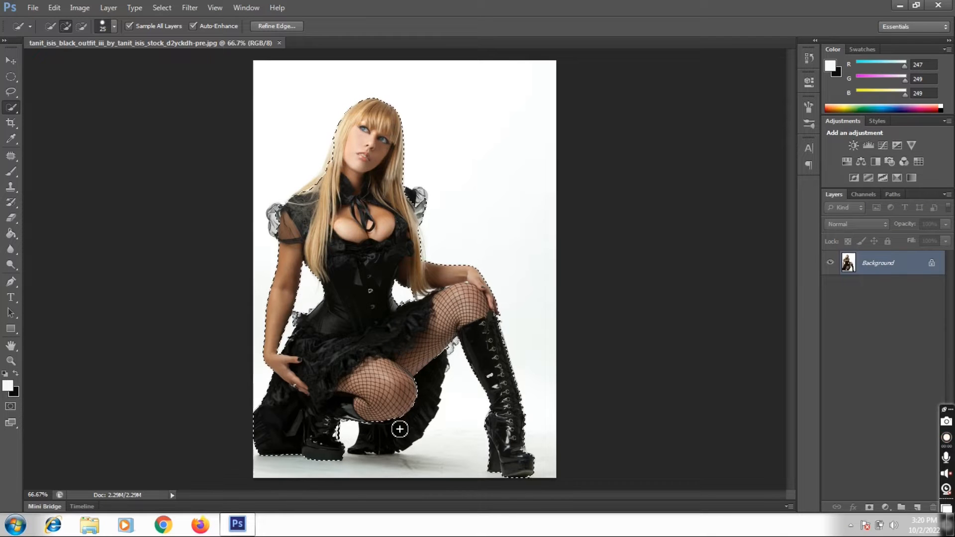
click(395, 470)
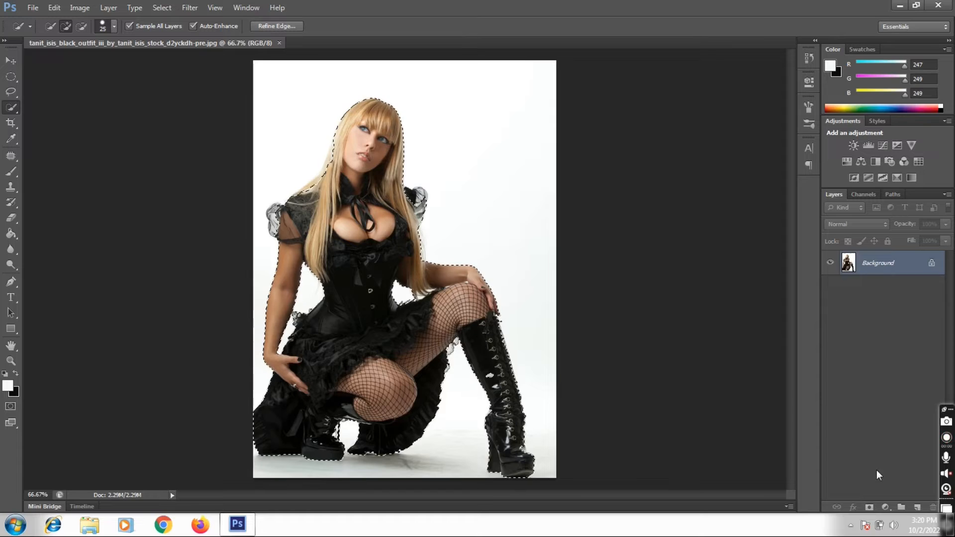
click(868, 508)
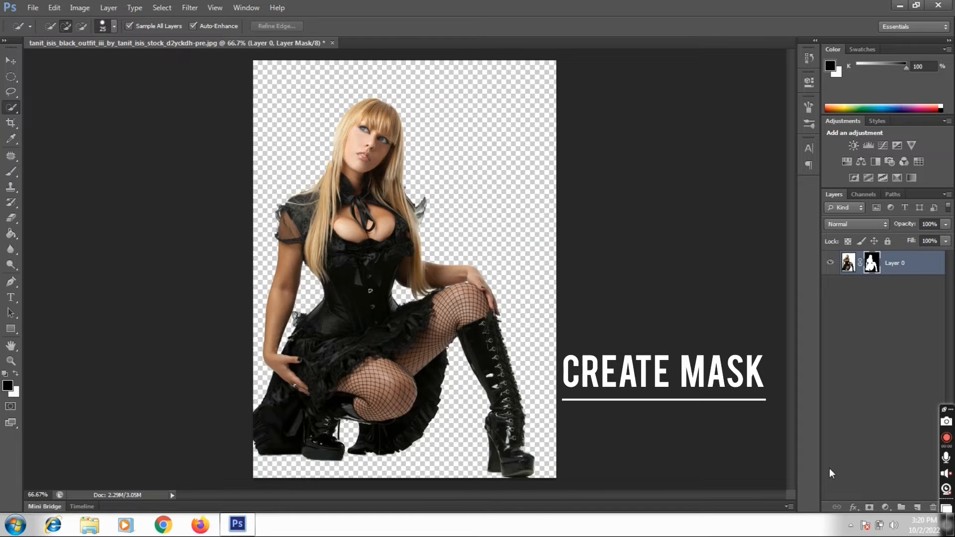
Add a new layer beneath the masked woman and fill it with the off-white foreground colour
click(924, 507)
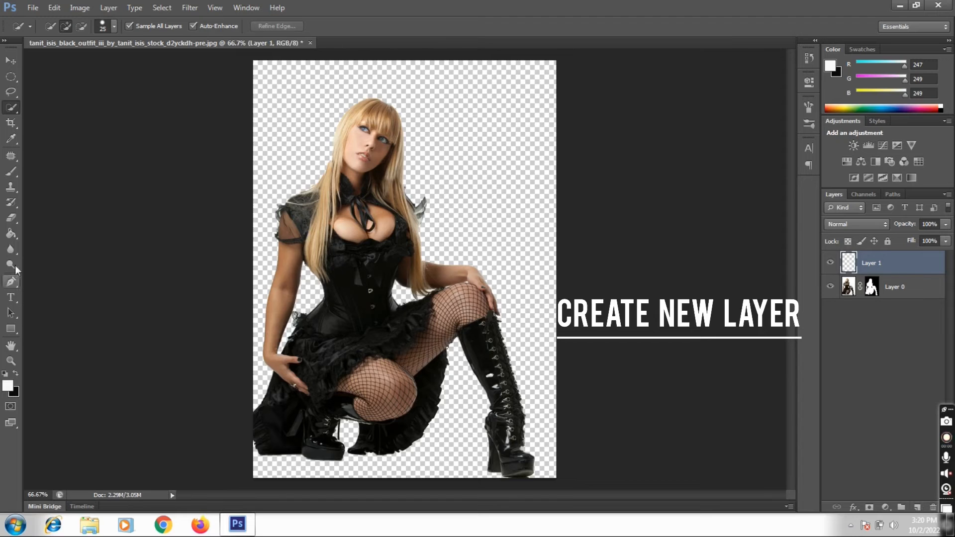
click(15, 236)
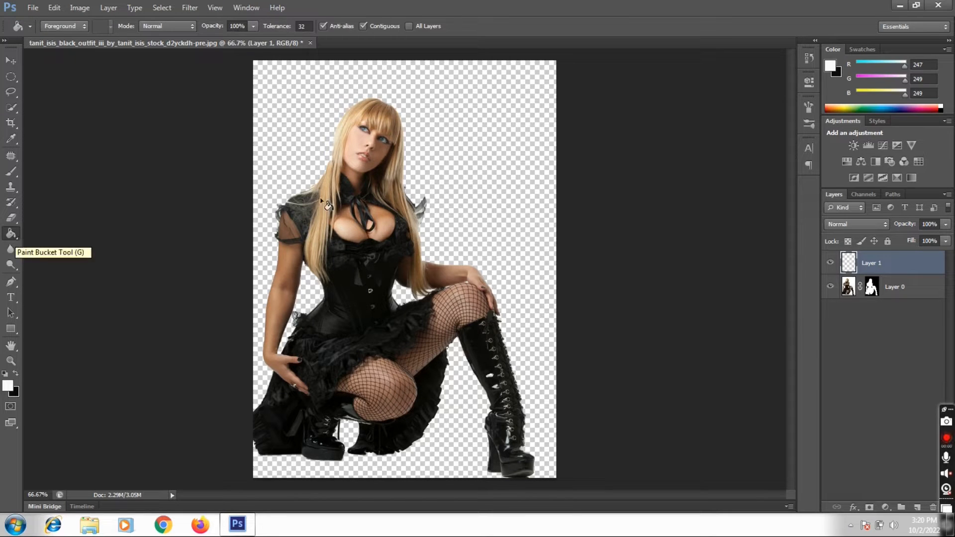
drag(904, 266, 900, 298)
click(512, 249)
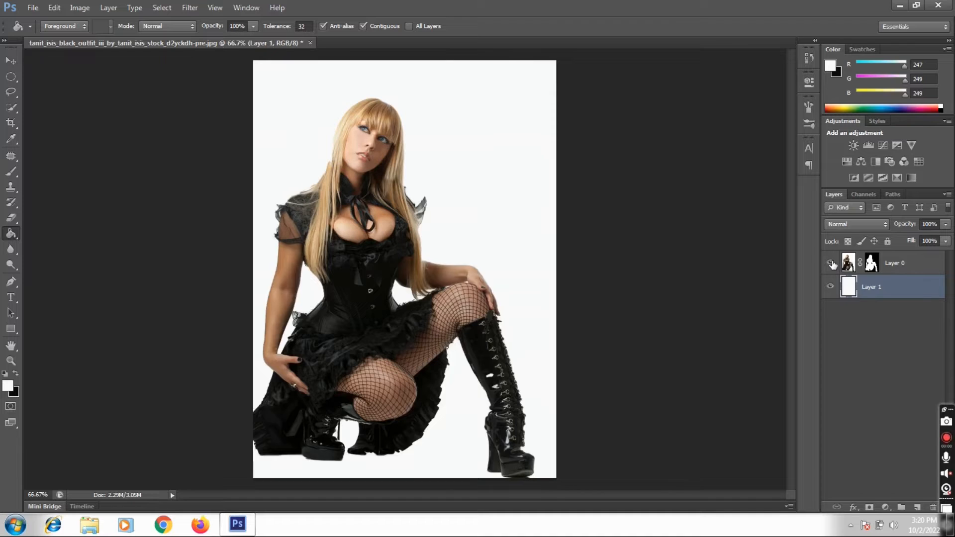
Hide the masked woman's layer and add a text layer with the letter v in black 72 pt Georgia
click(830, 263)
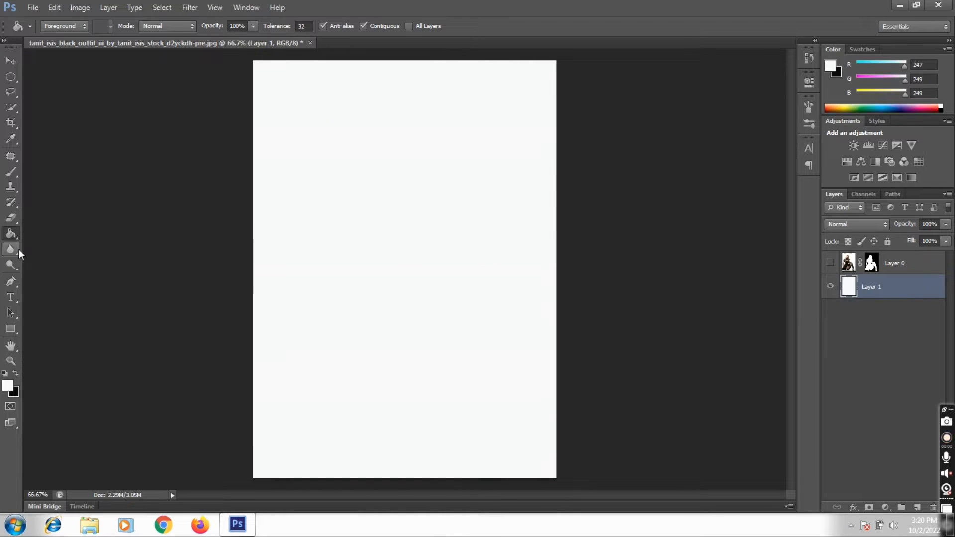
click(10, 297)
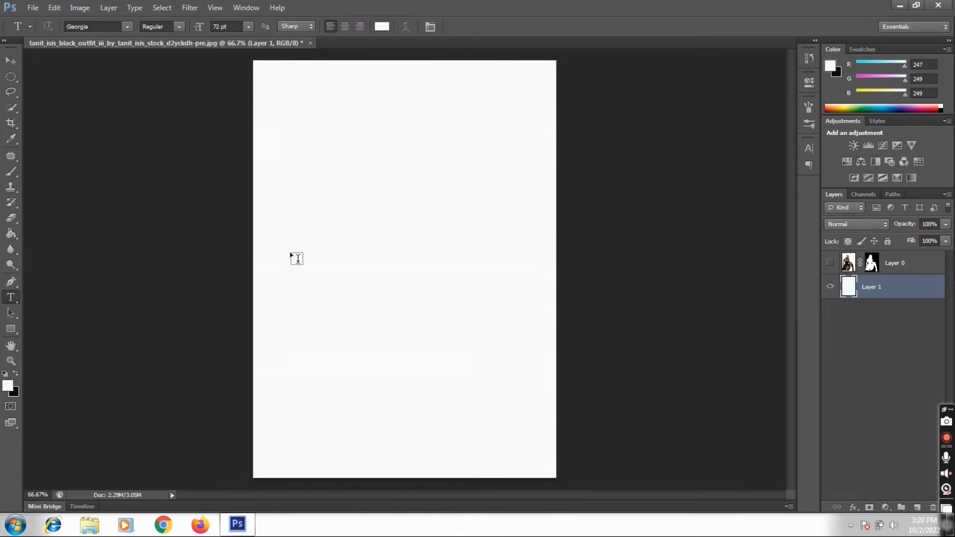
click(350, 239)
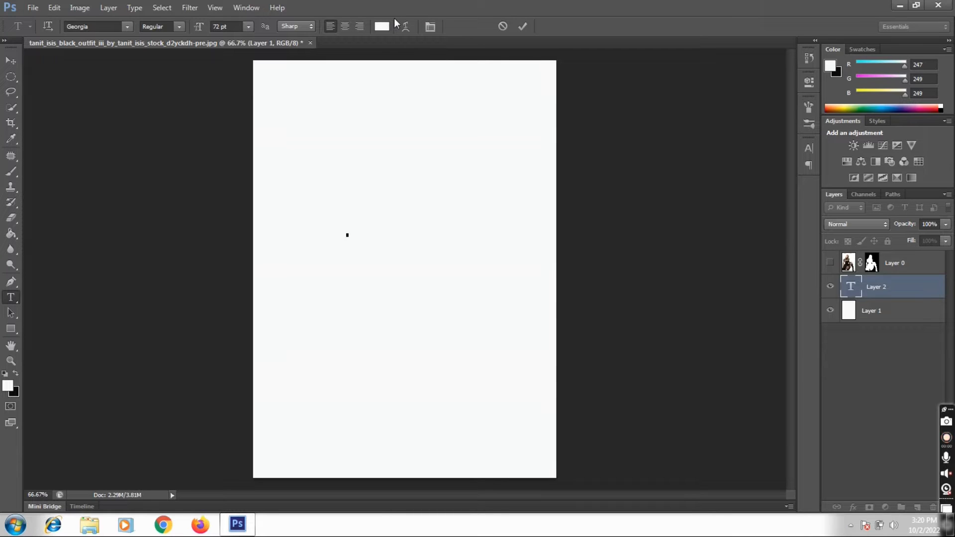
click(383, 27)
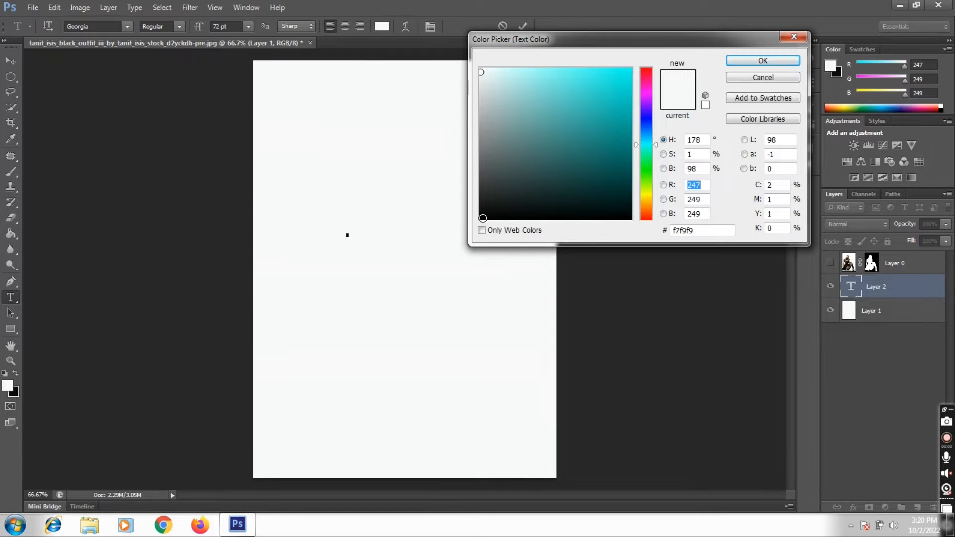
click(482, 218)
click(761, 61)
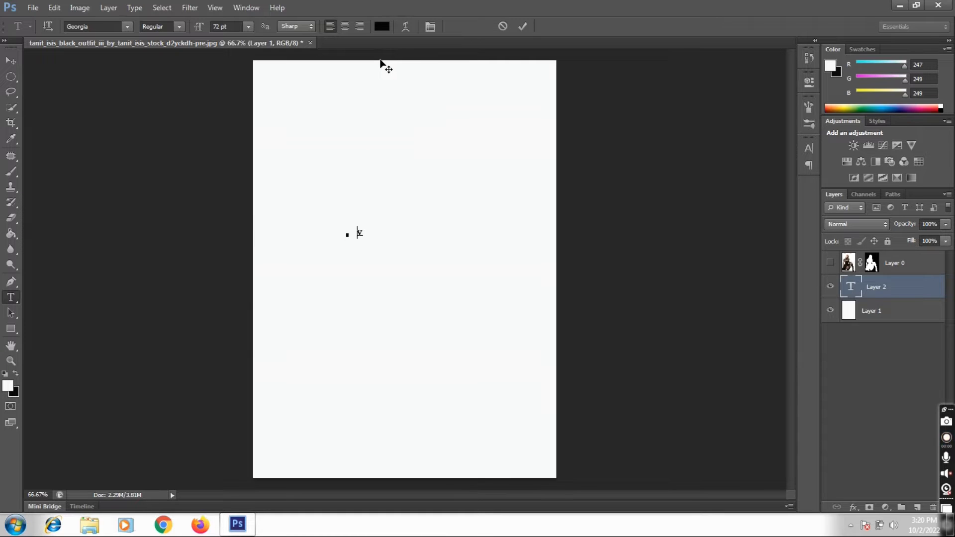
key(ctrl+t)
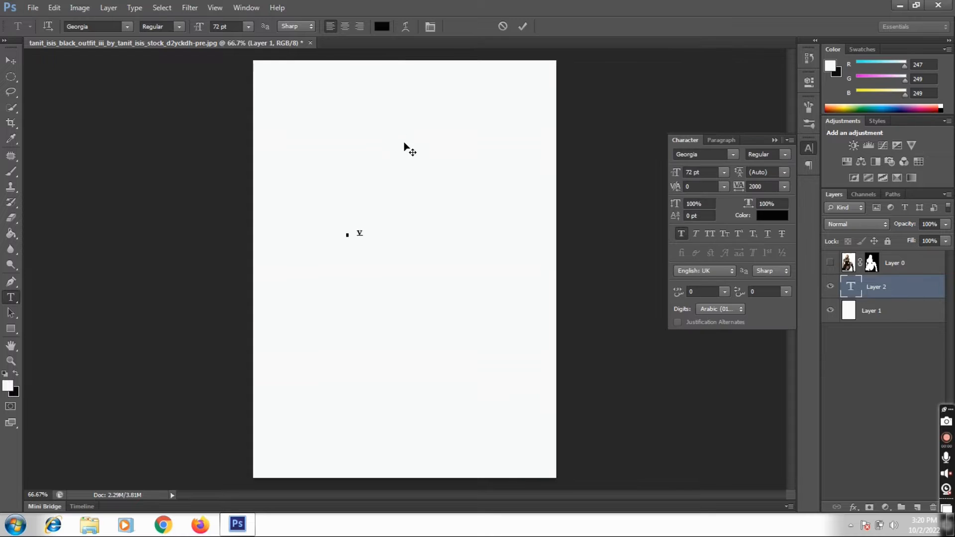
click(775, 139)
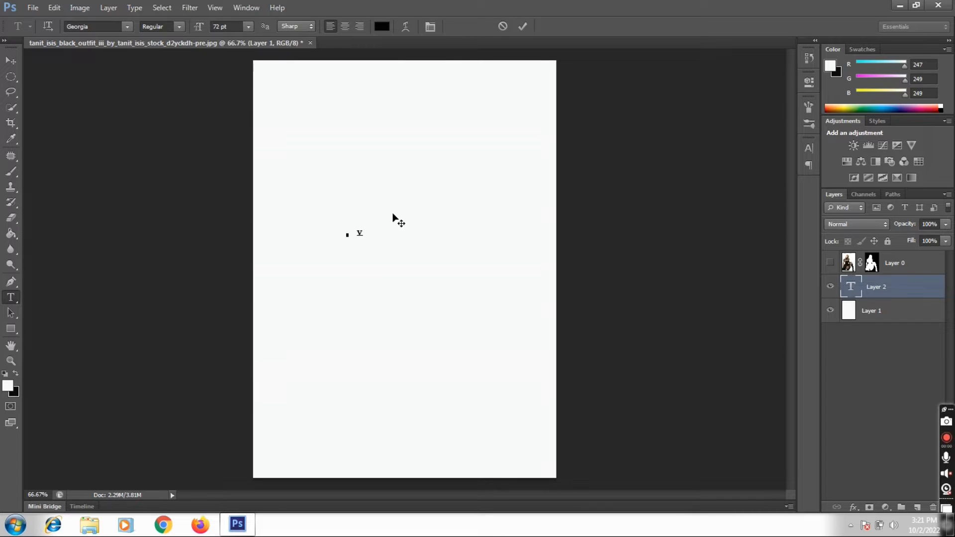
drag(368, 221, 452, 164)
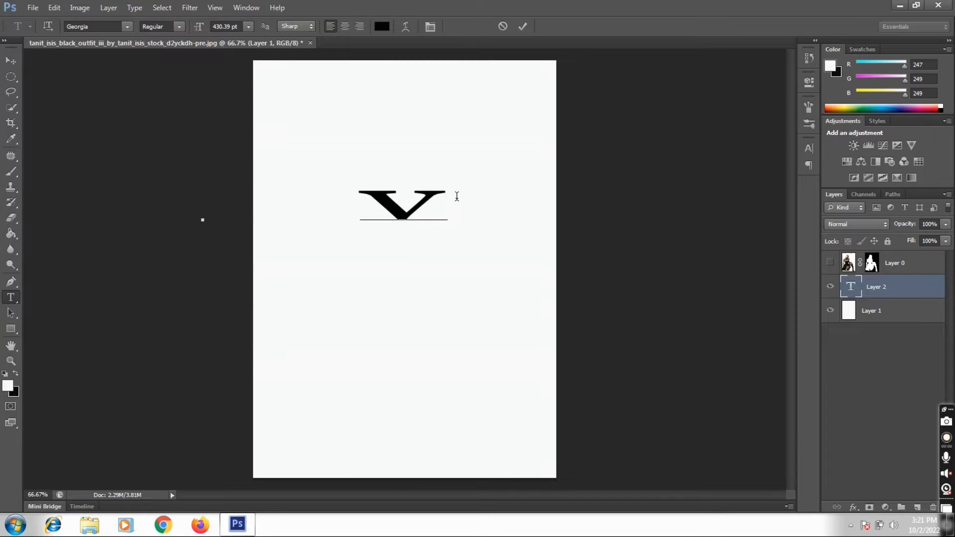
key(ctrl+z)
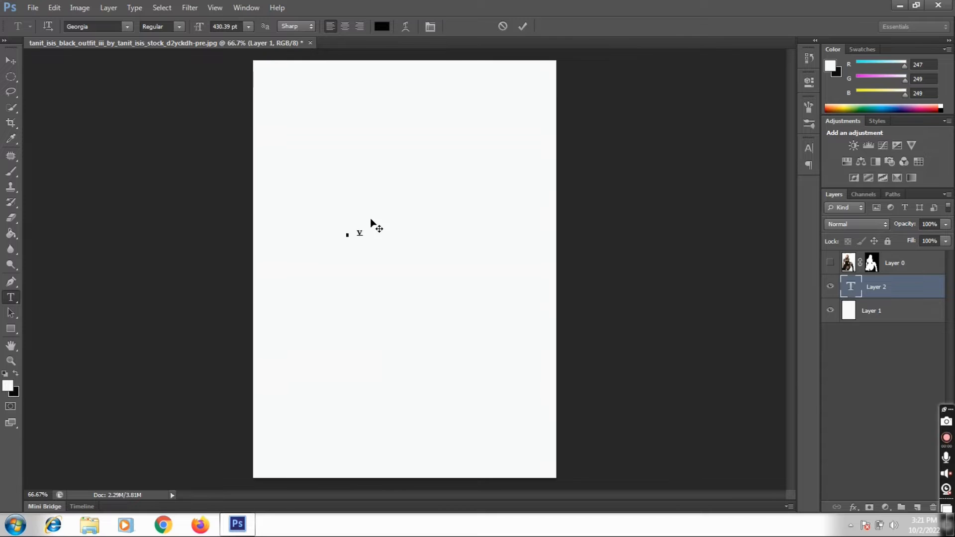
Commit the text and free-transform the letter v to about 2536% scale, placing it near the canvas centre
click(522, 31)
key(ctrl+t)
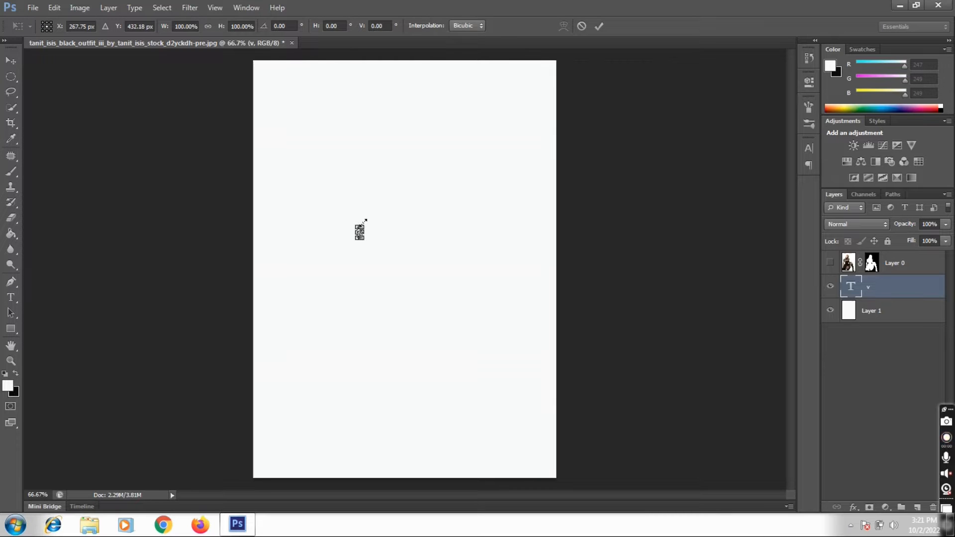
drag(364, 222, 479, 139)
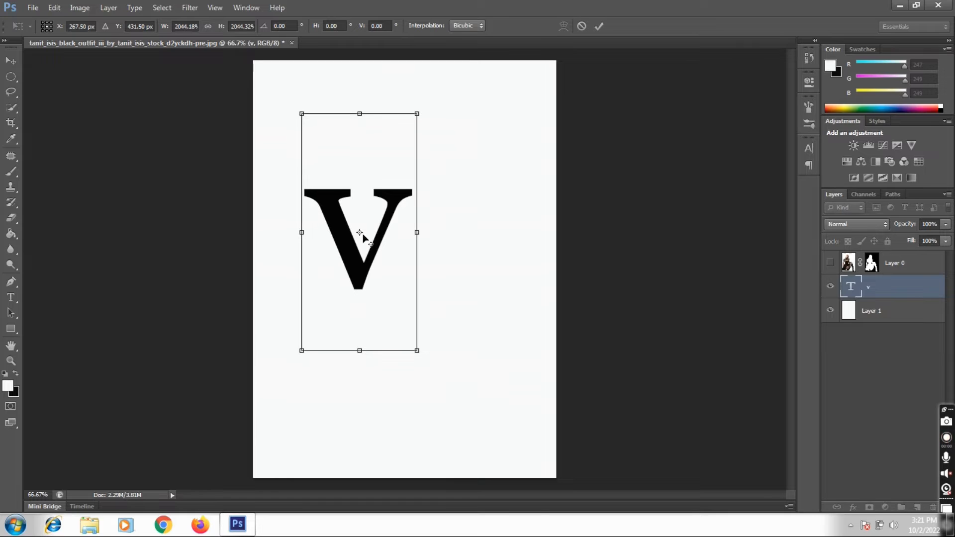
drag(360, 235, 396, 281)
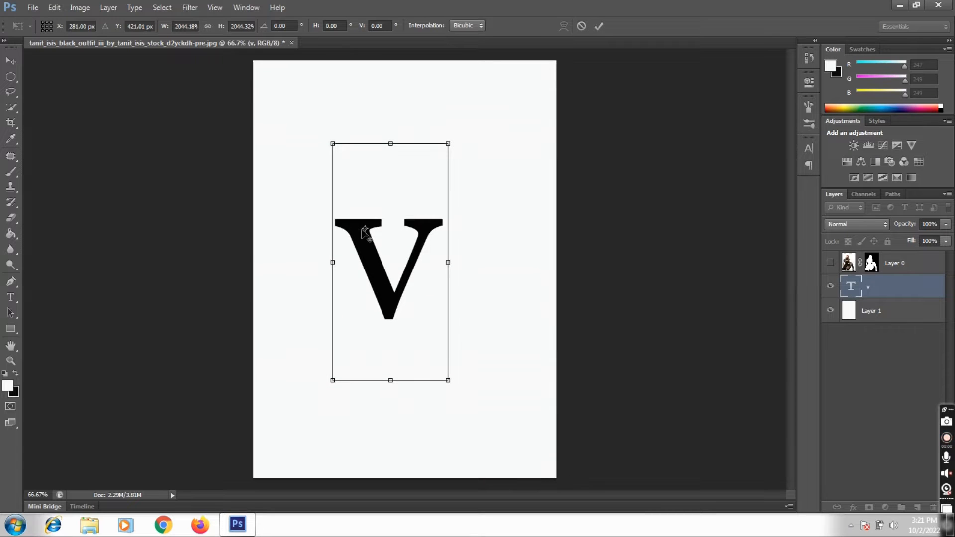
drag(365, 228, 393, 260)
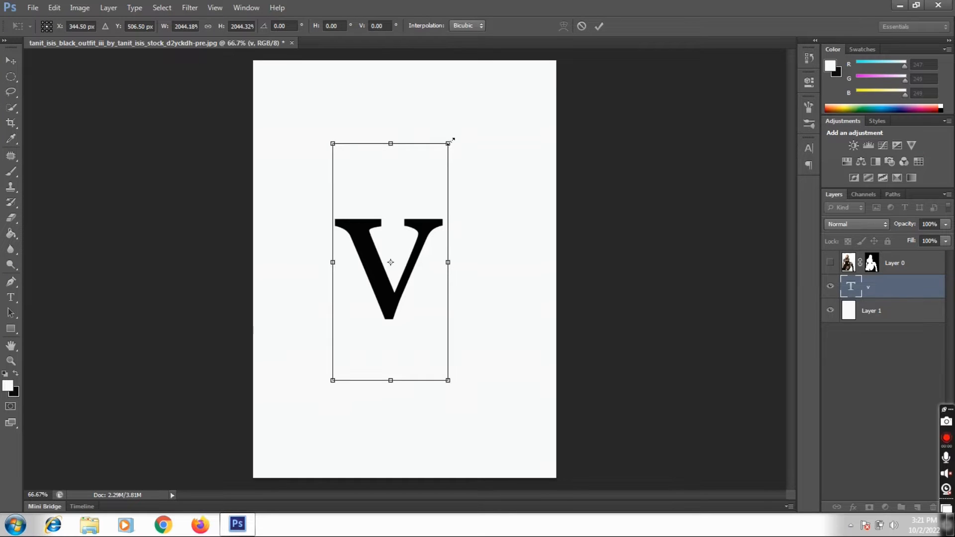
drag(449, 143, 476, 119)
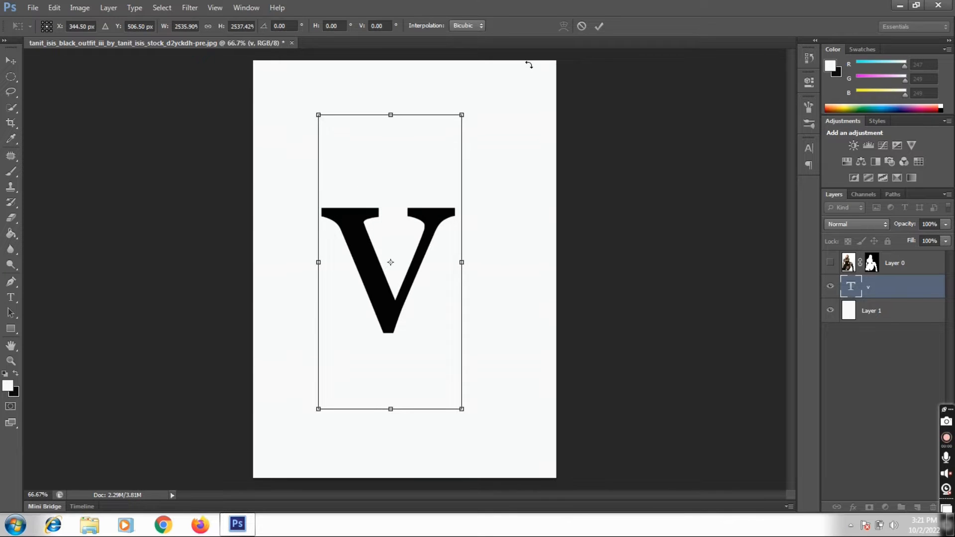
click(597, 29)
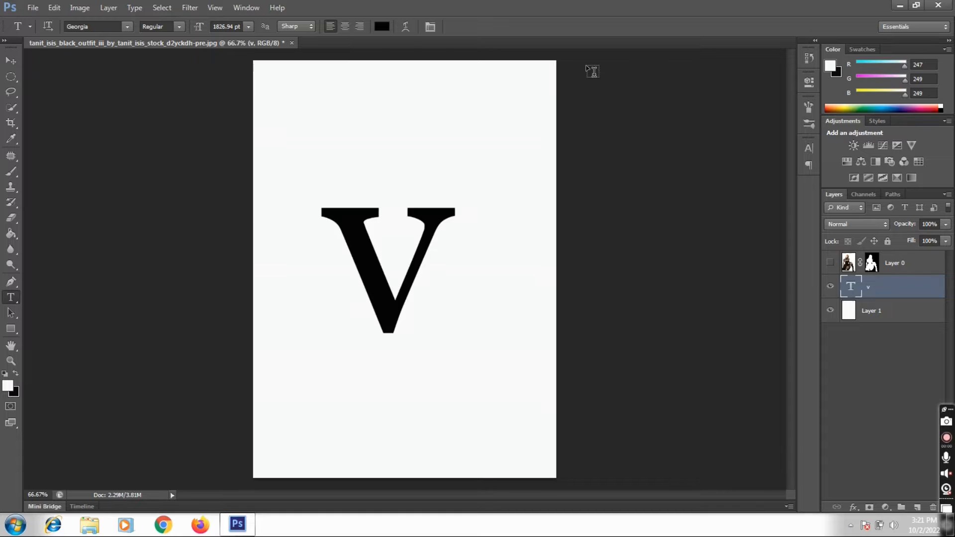
Align the letter v to the vertical and horizontal centres of the whole canvas, and clear the selection
click(9, 61)
click(253, 29)
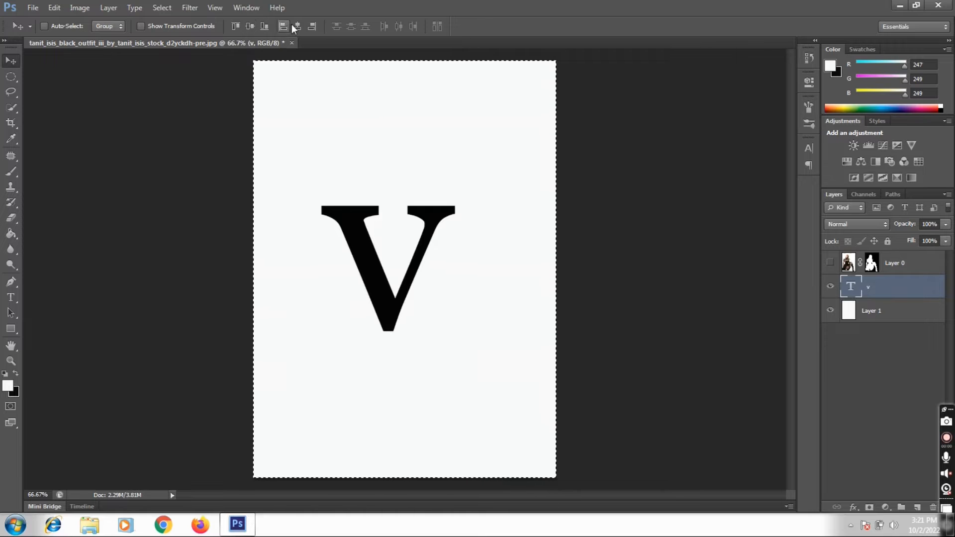
click(297, 26)
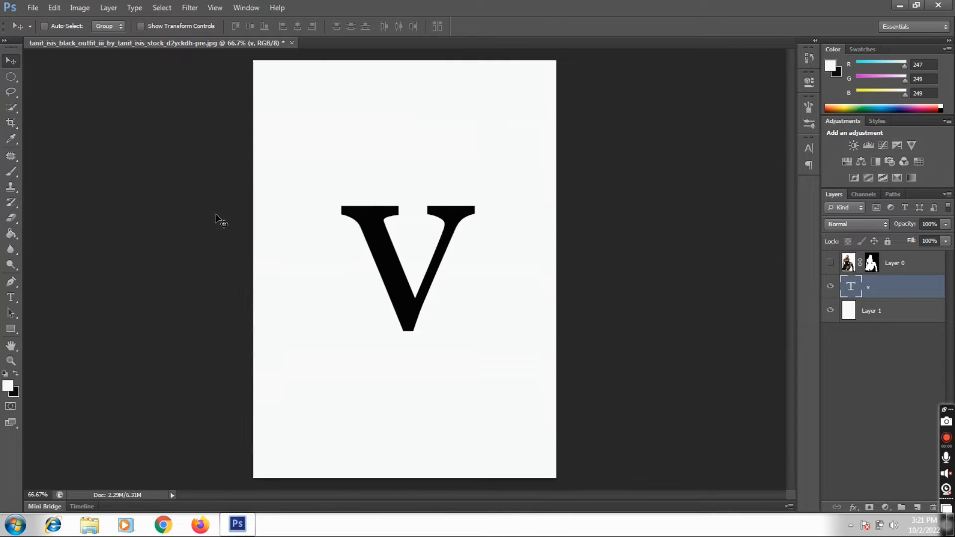
key(ctrl+d)
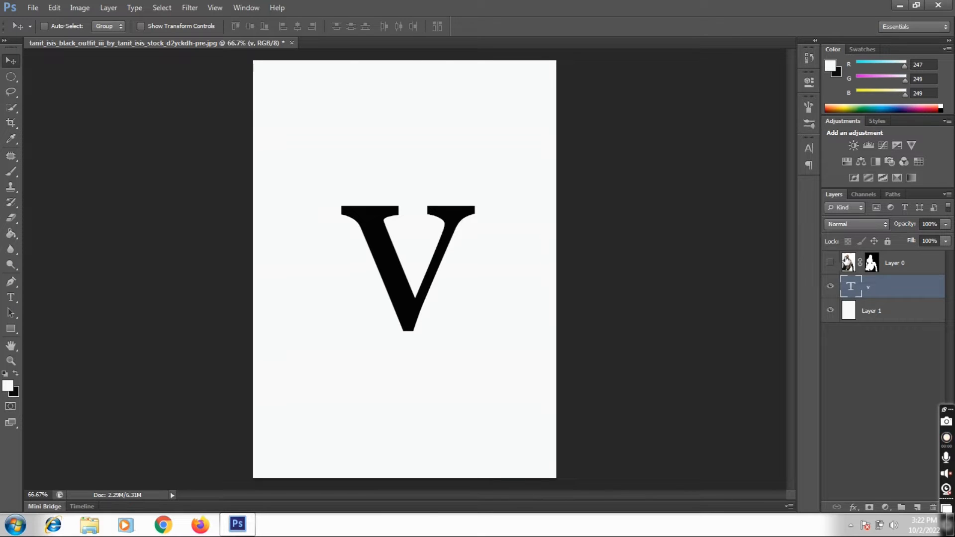
Show the woman's layer and free-transform her to about 38.4% scale, placing her over the letter v
click(830, 262)
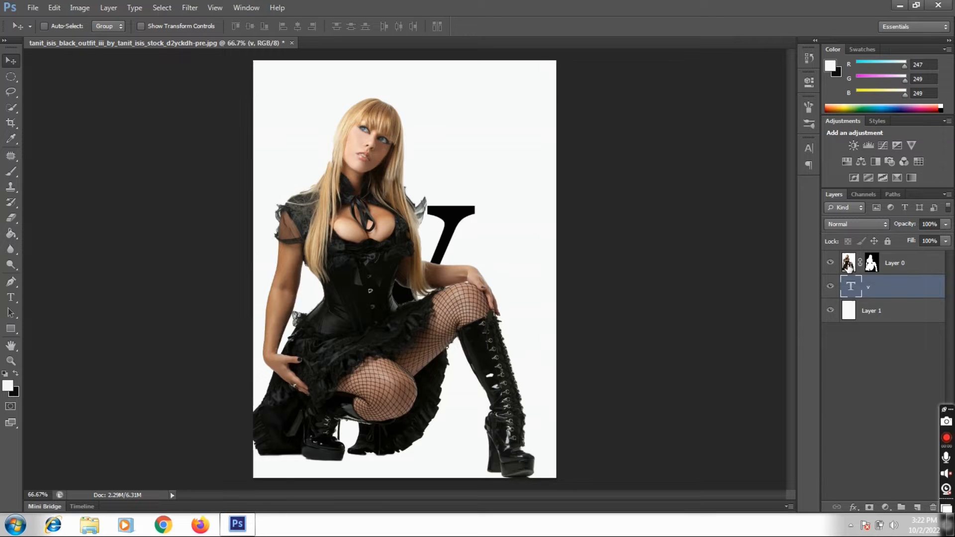
click(848, 268)
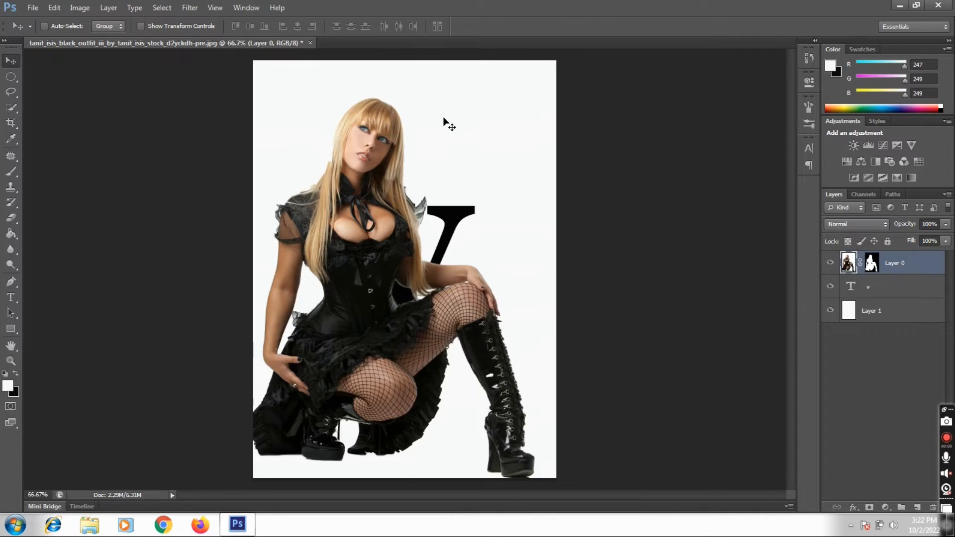
key(ctrl+t)
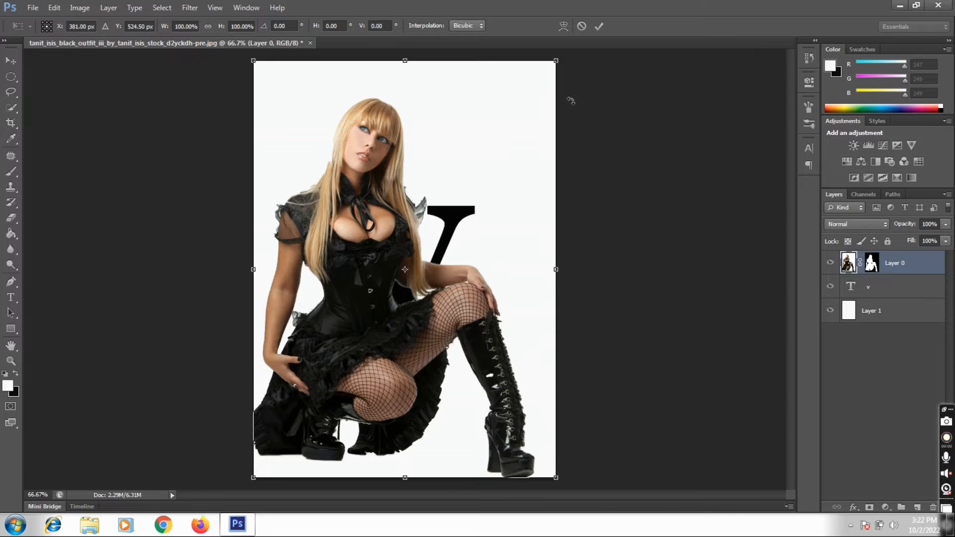
drag(558, 59, 463, 185)
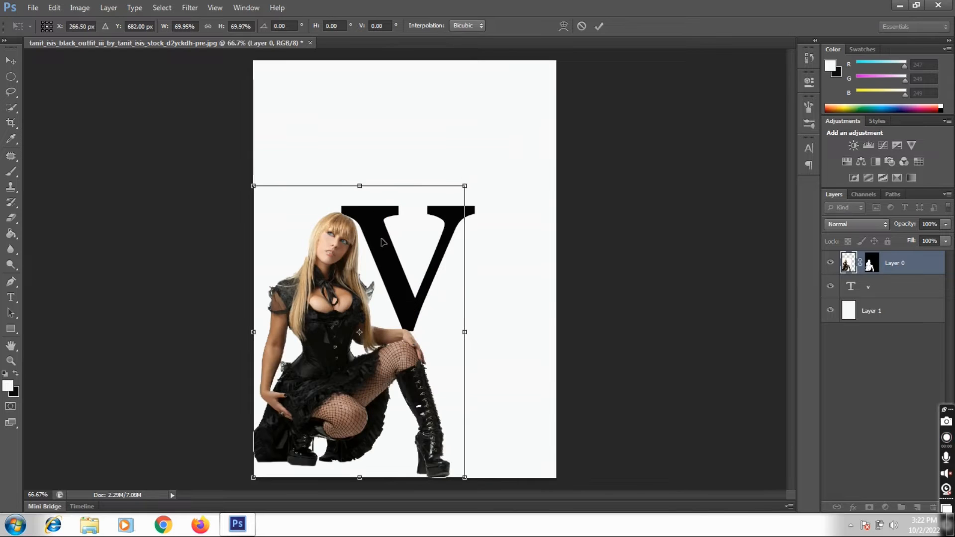
drag(331, 370, 395, 295)
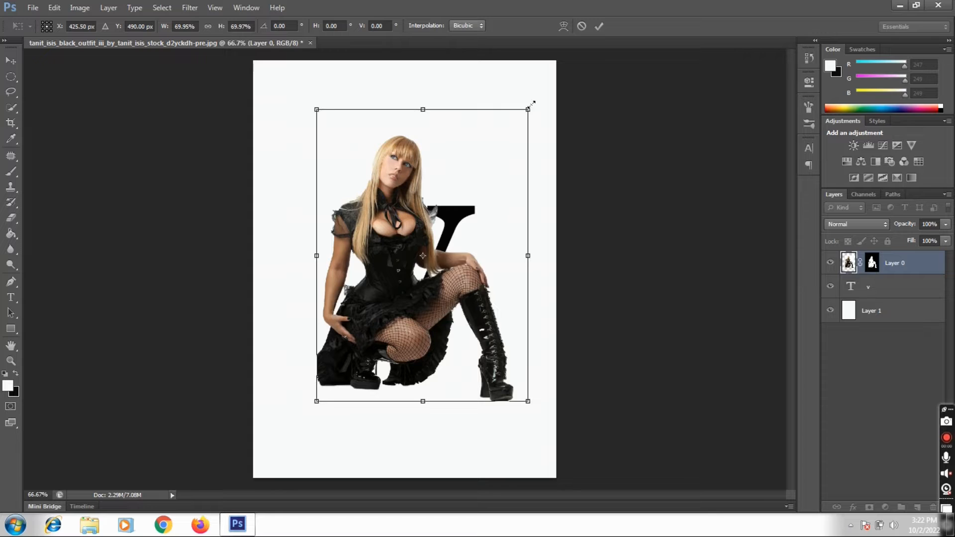
drag(529, 106, 488, 163)
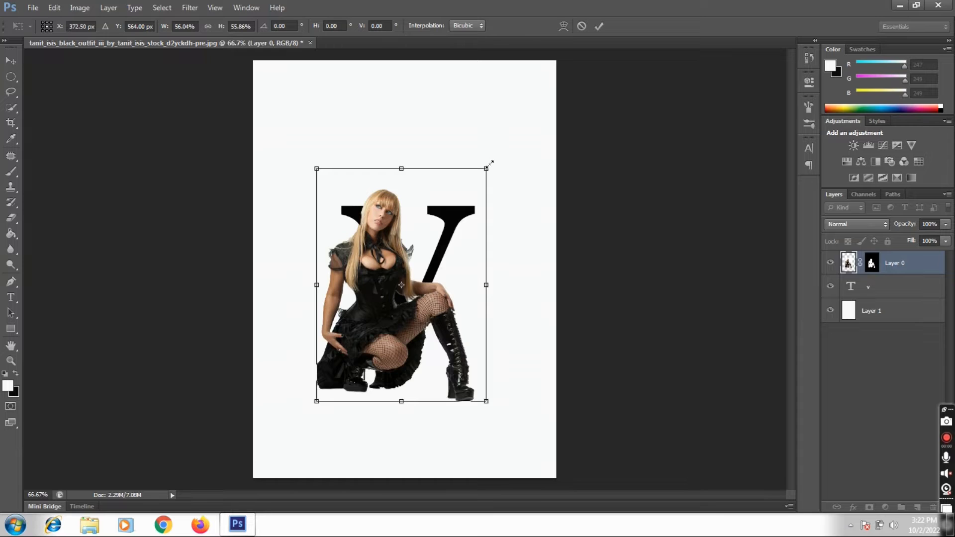
drag(490, 162, 465, 202)
drag(385, 290, 395, 255)
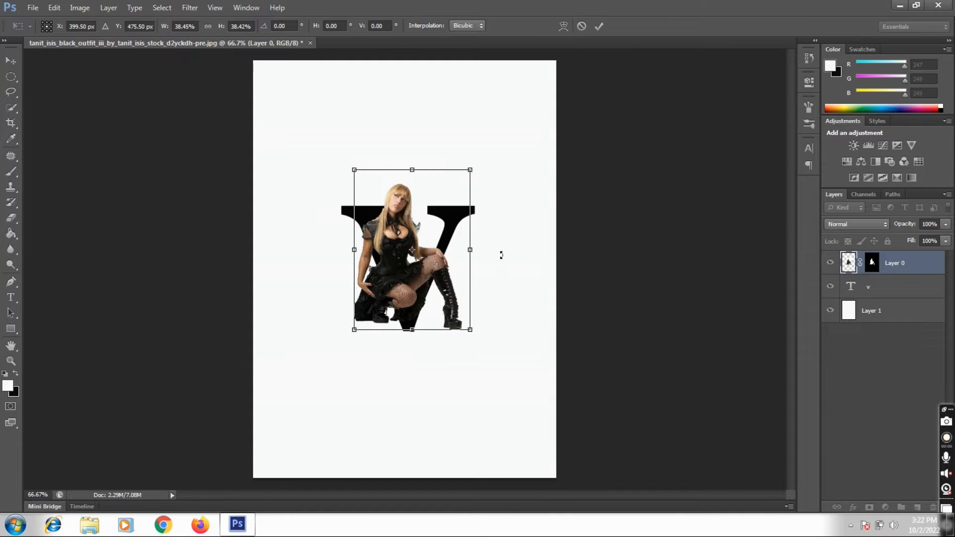
key(v)
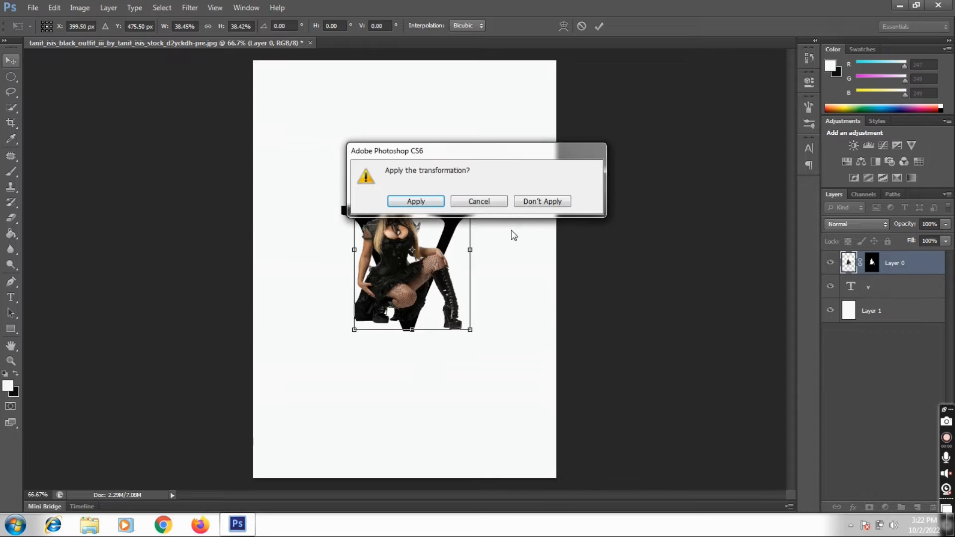
click(400, 201)
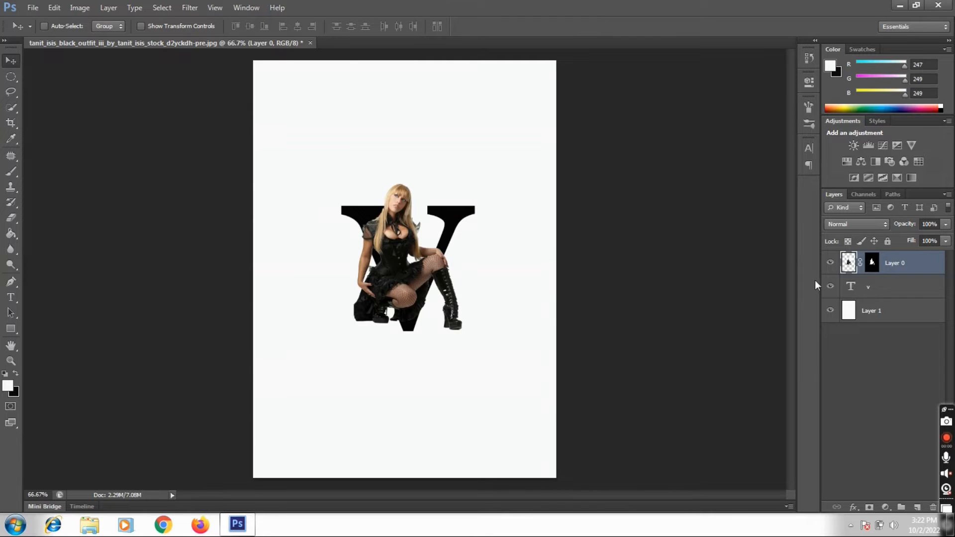
Change the text colour of the letter v to bright red ff000c and commit the text edit
click(850, 291)
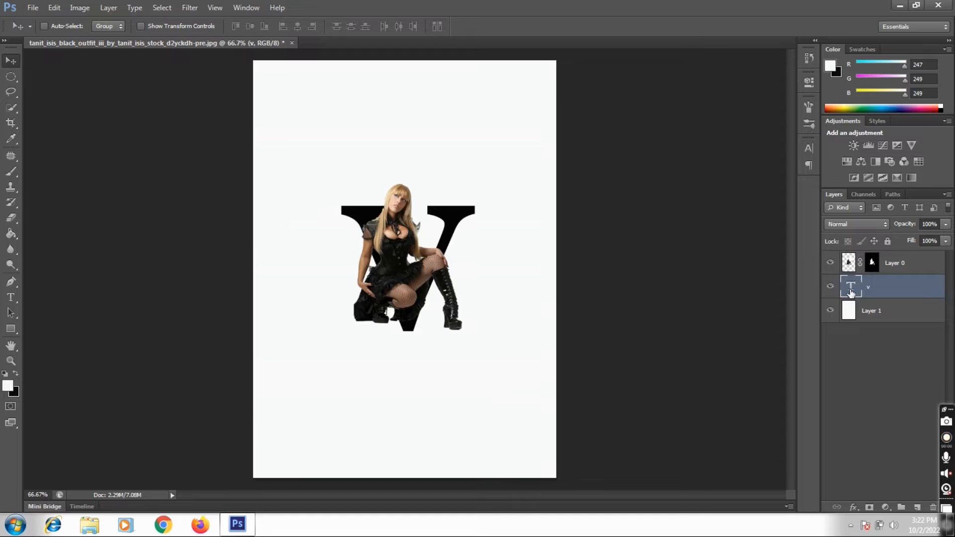
double_click(850, 291)
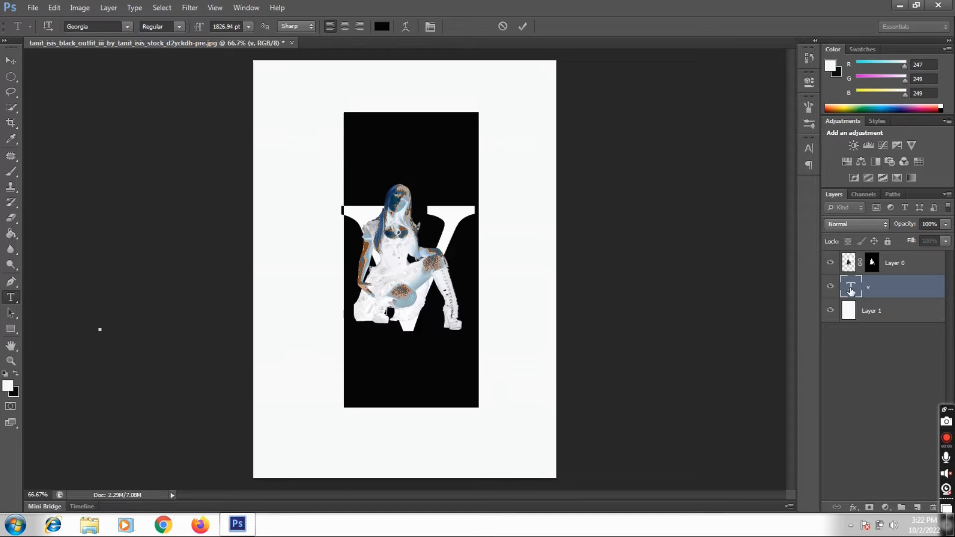
click(382, 26)
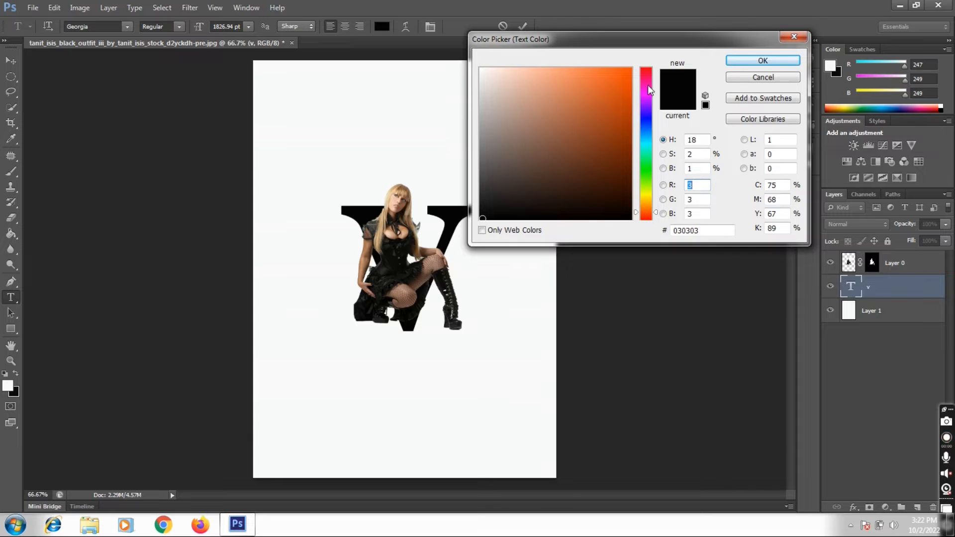
click(630, 67)
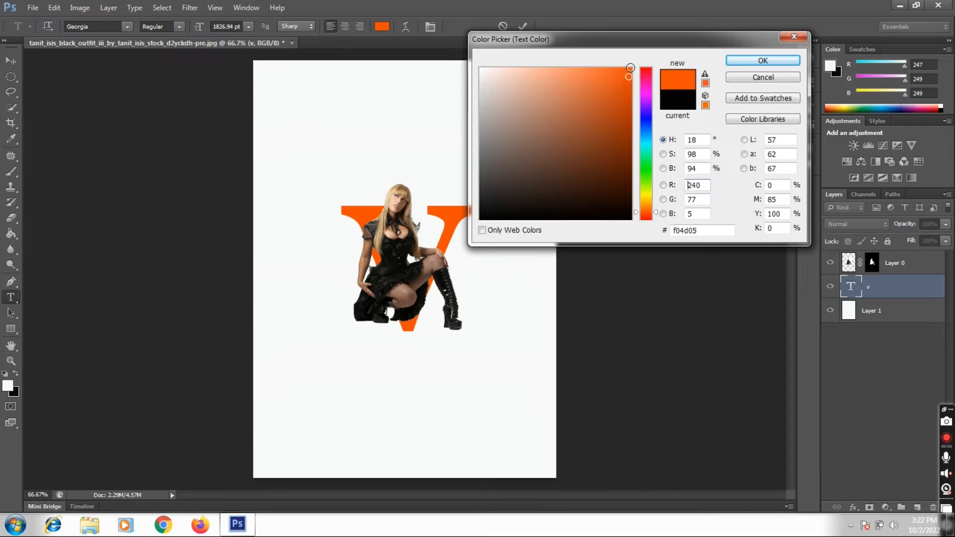
click(621, 72)
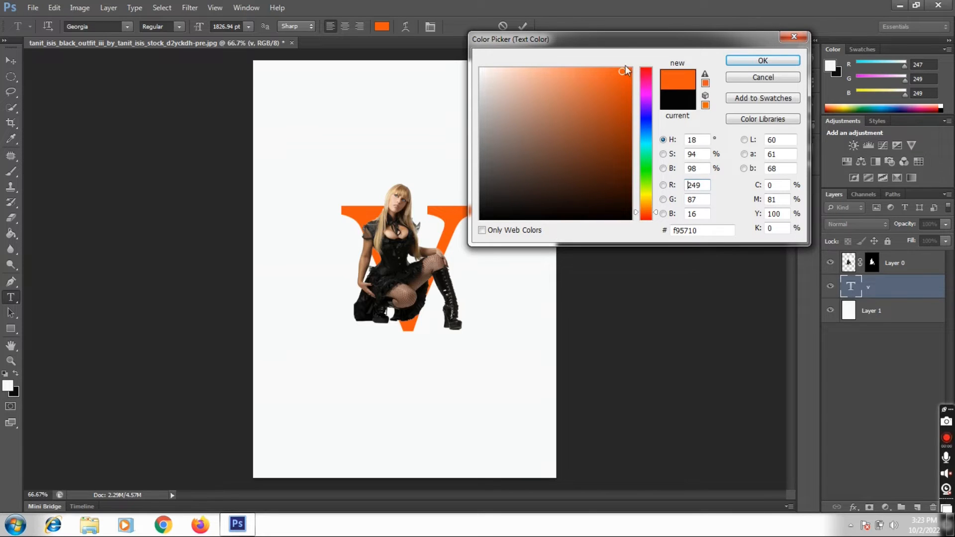
click(645, 69)
drag(622, 75, 635, 70)
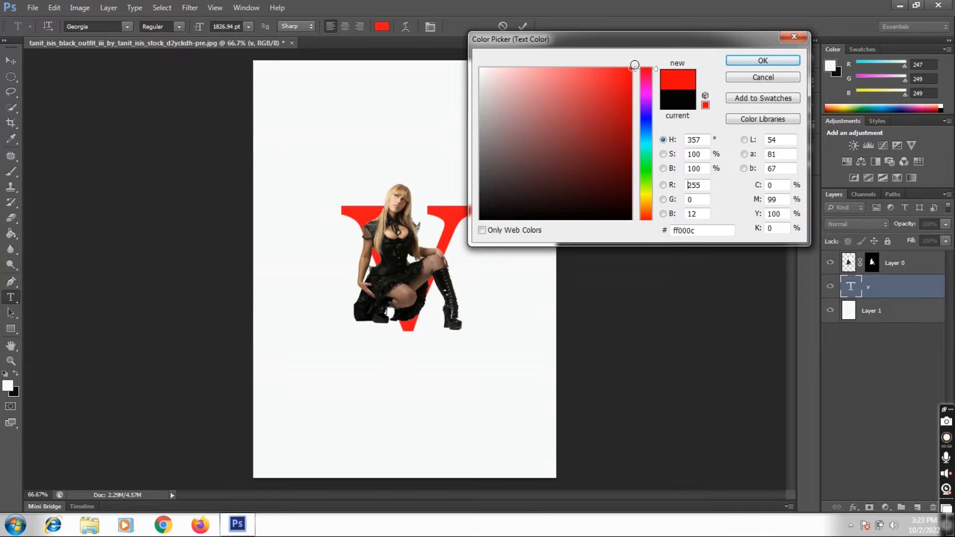
click(777, 63)
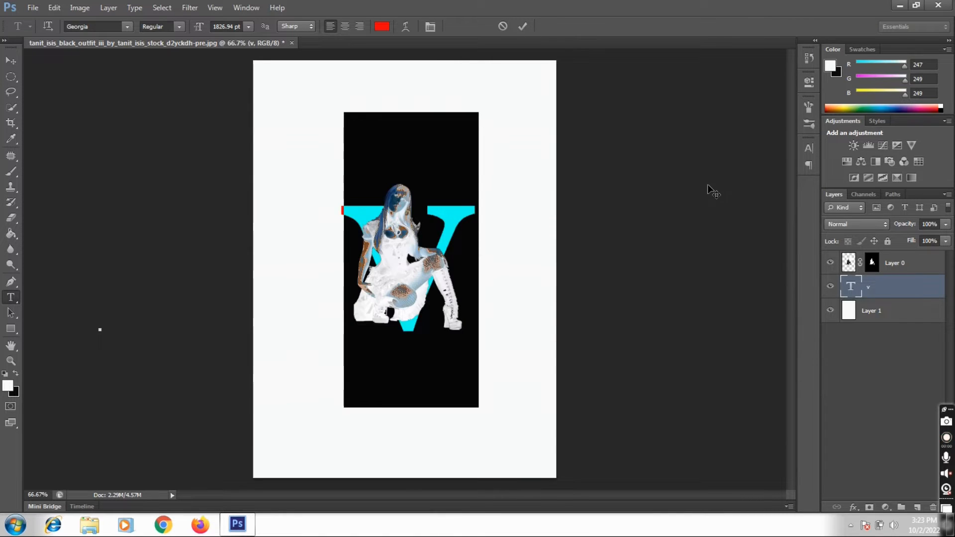
click(522, 26)
key(v)
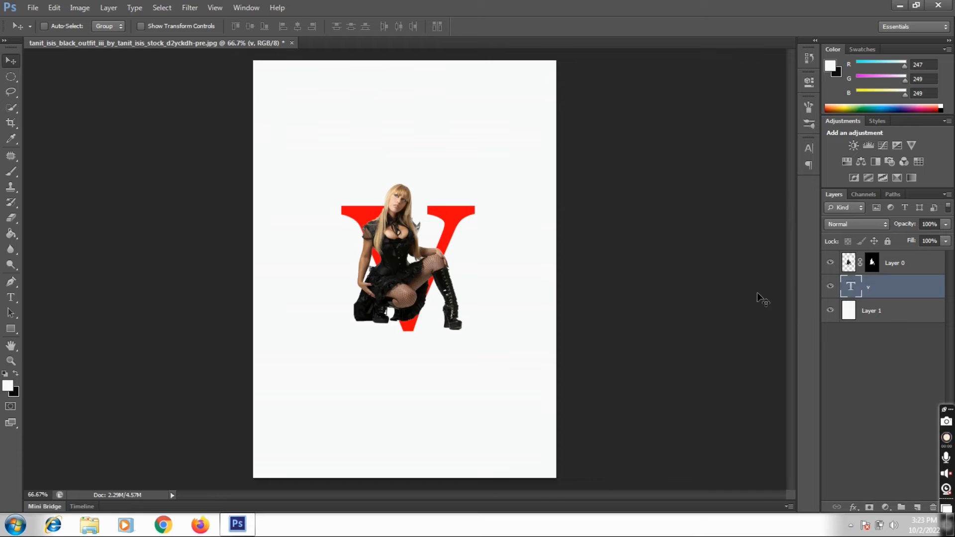
Lower the opacity of the woman's layer to 69% and reposition her over the letter v
click(849, 263)
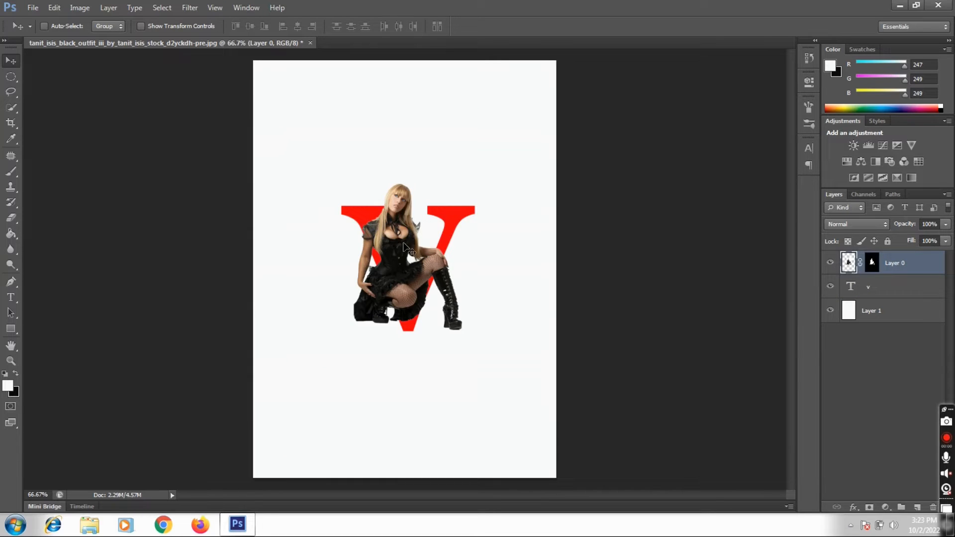
drag(403, 246, 406, 254)
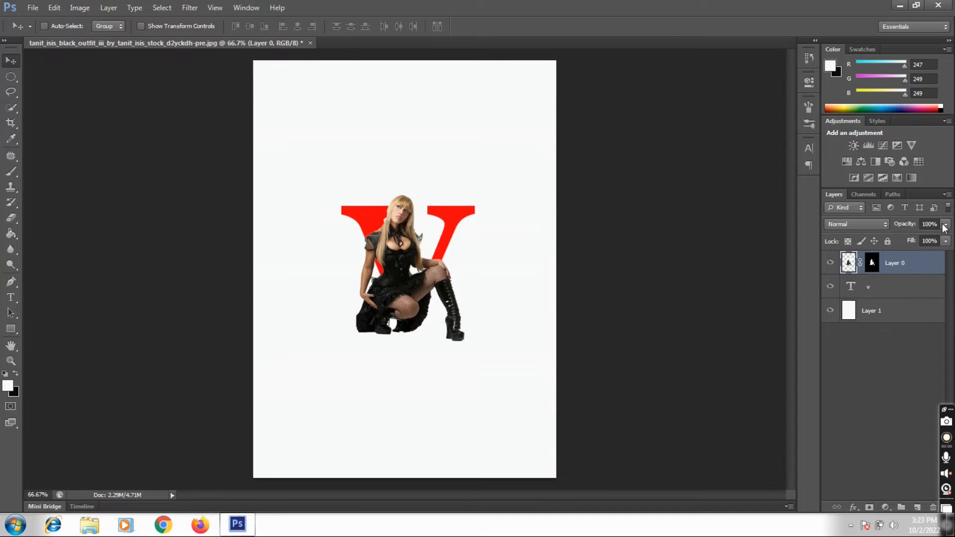
drag(945, 225, 922, 240)
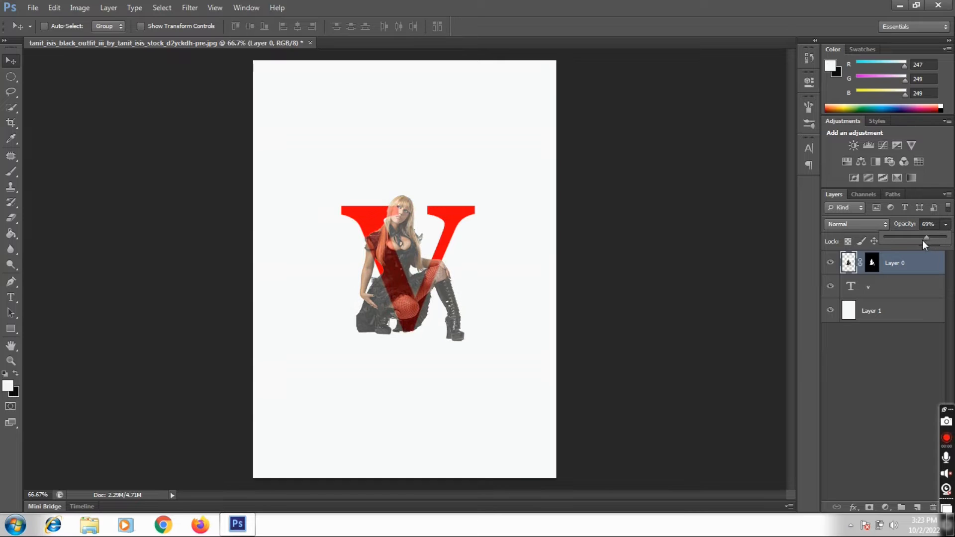
click(401, 242)
drag(400, 242, 404, 240)
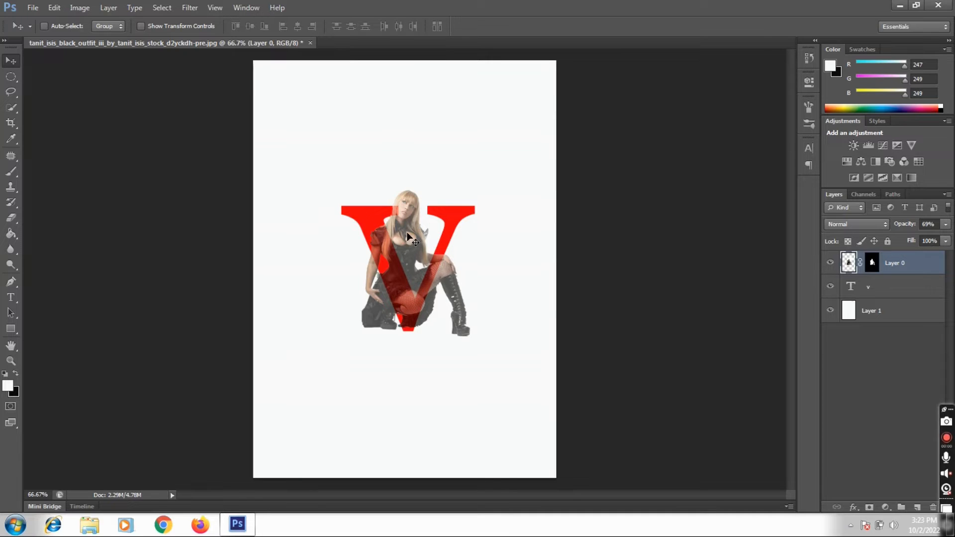
drag(406, 232, 400, 232)
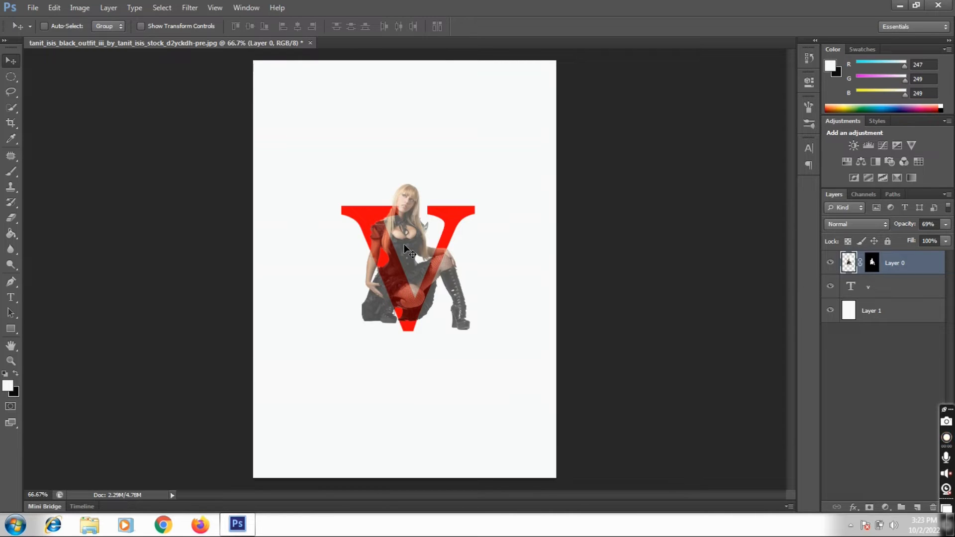
Nudge the woman slightly down and fine-tune her horizontal position over the v, and set her layer's opacity to 100%
key(Down)
key(Down)
key(Down)
key(Down)
key(Down)
key(Down)
key(Down)
key(Down)
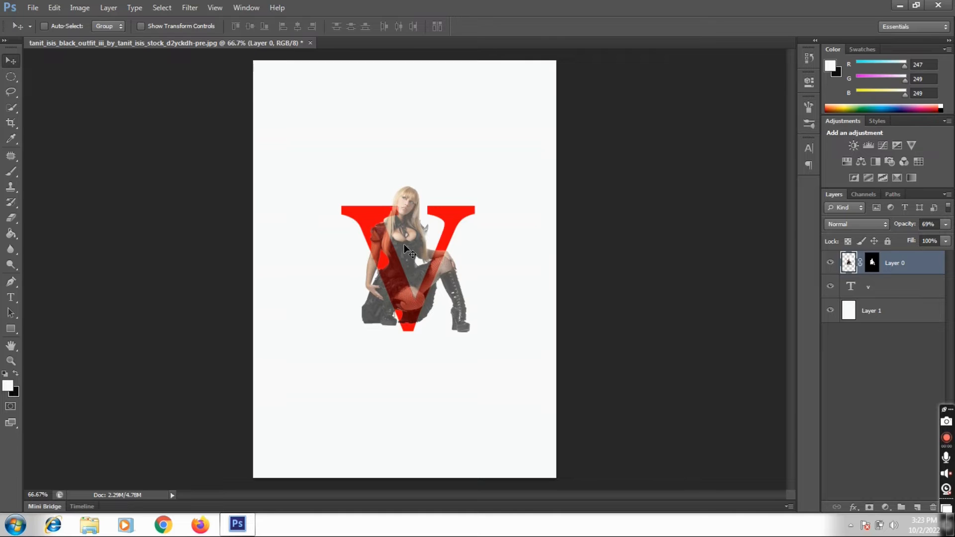
key(Down)
key(Down)
key(Down)
key(Down)
key(Right)
key(Right)
key(Right)
key(Right)
key(Right)
key(Right)
key(Right)
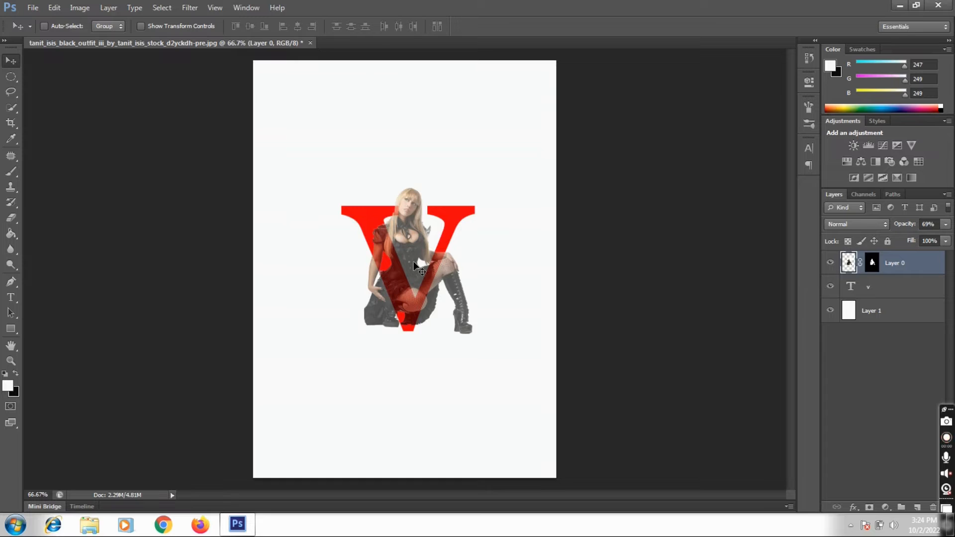
key(Left)
key(Left)
key(Left)
key(Left)
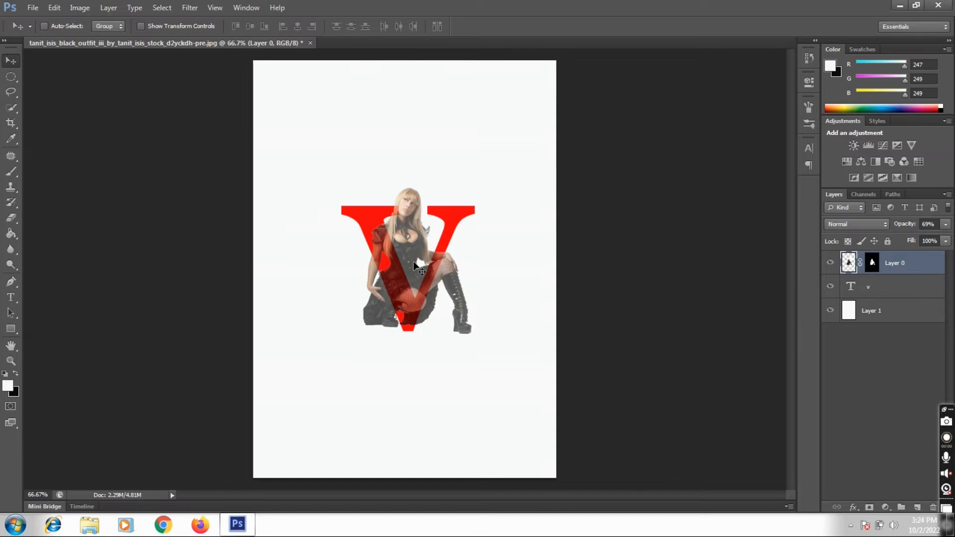
key(Left)
key(Left)
key(Left)
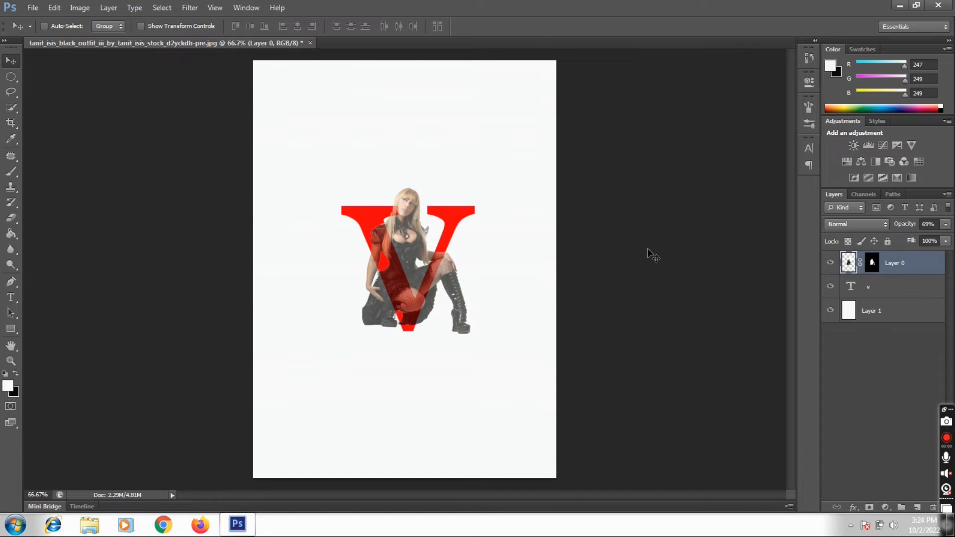
click(945, 224)
drag(933, 243, 952, 242)
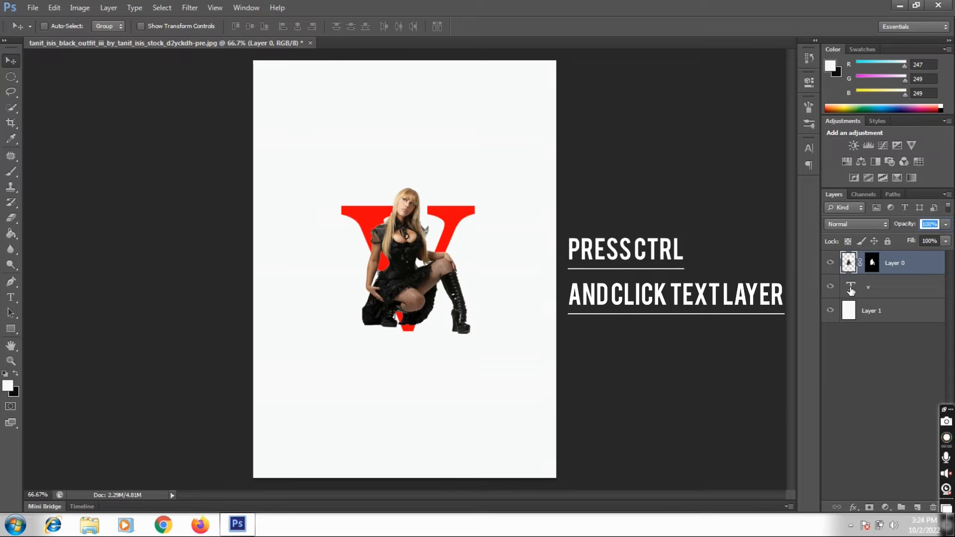
Load the outline of the letter v as a selection and invert it
ctrl+click(851, 291)
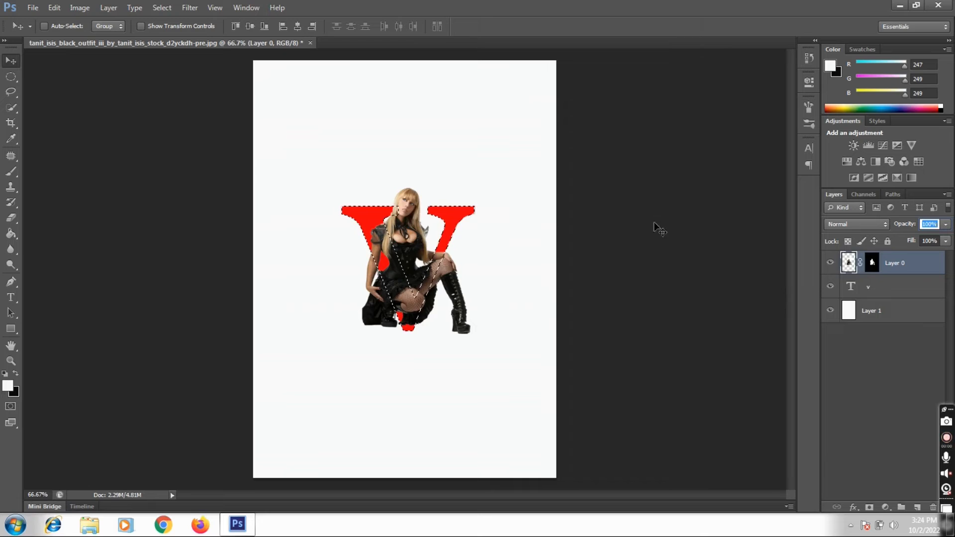
click(193, 9)
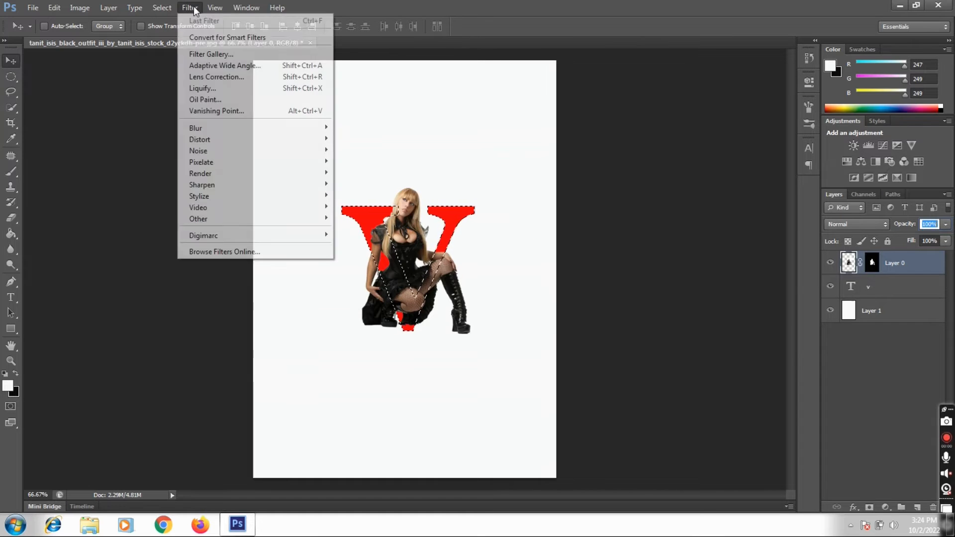
mouse_move(214, 12)
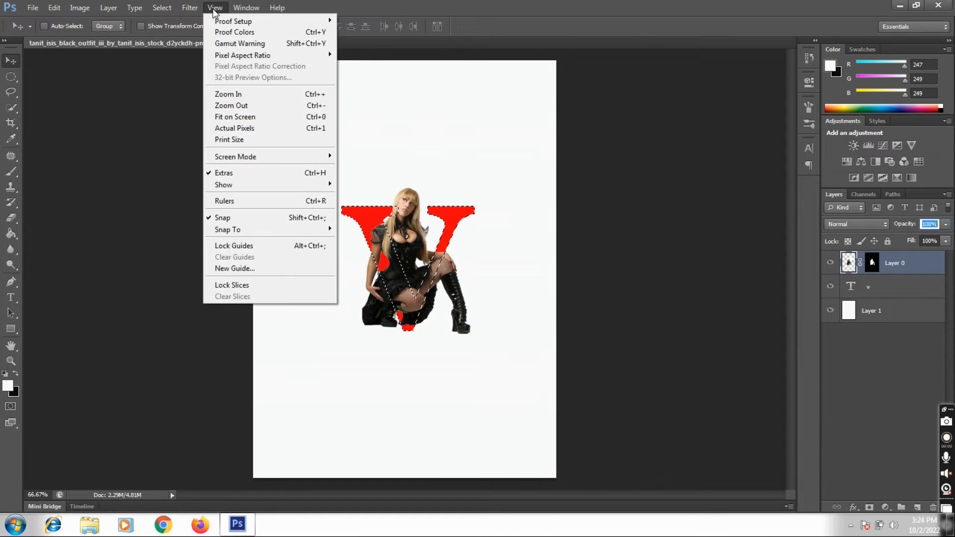
mouse_move(163, 8)
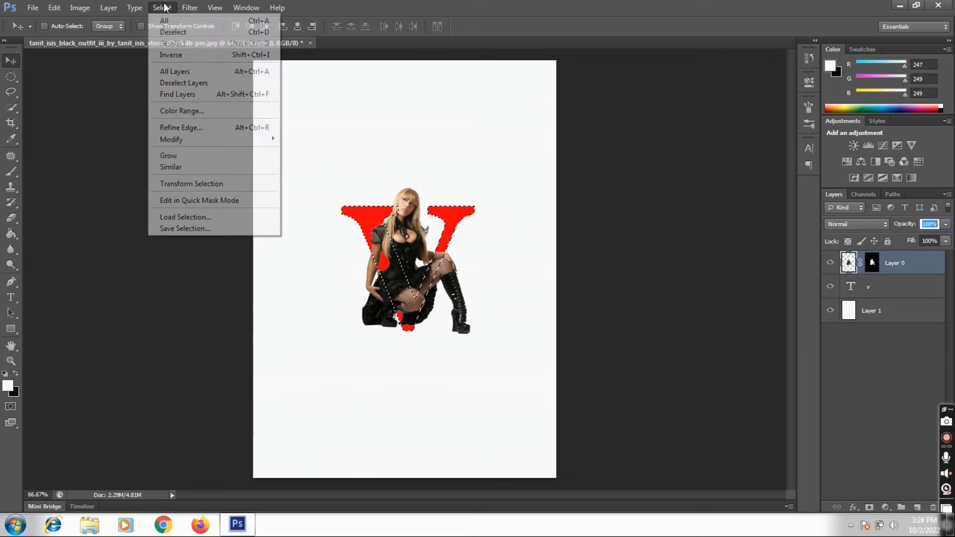
click(178, 55)
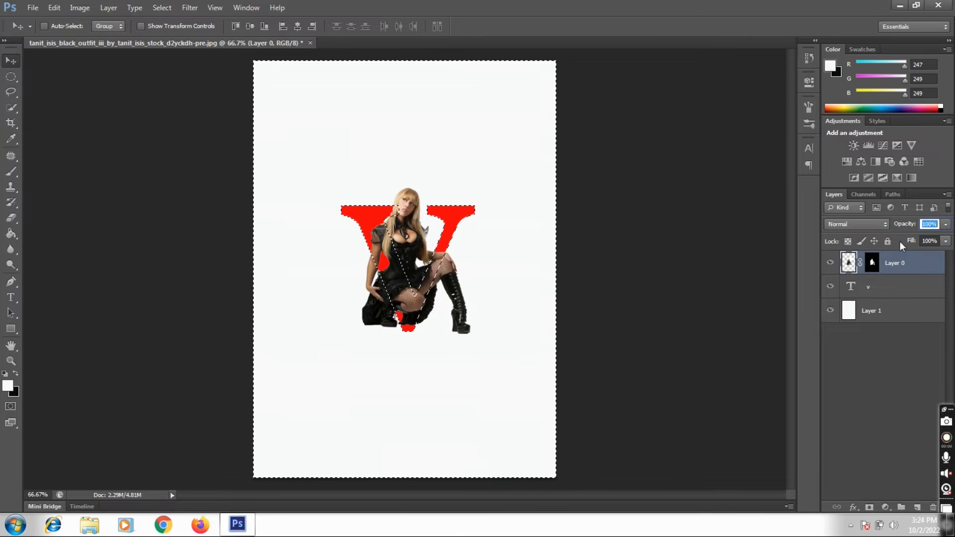
Paint black with the Brush on Layer 0's mask to hide the arm, skirt and foot outside the v, keeping the raised knee and boot
click(871, 264)
key(x)
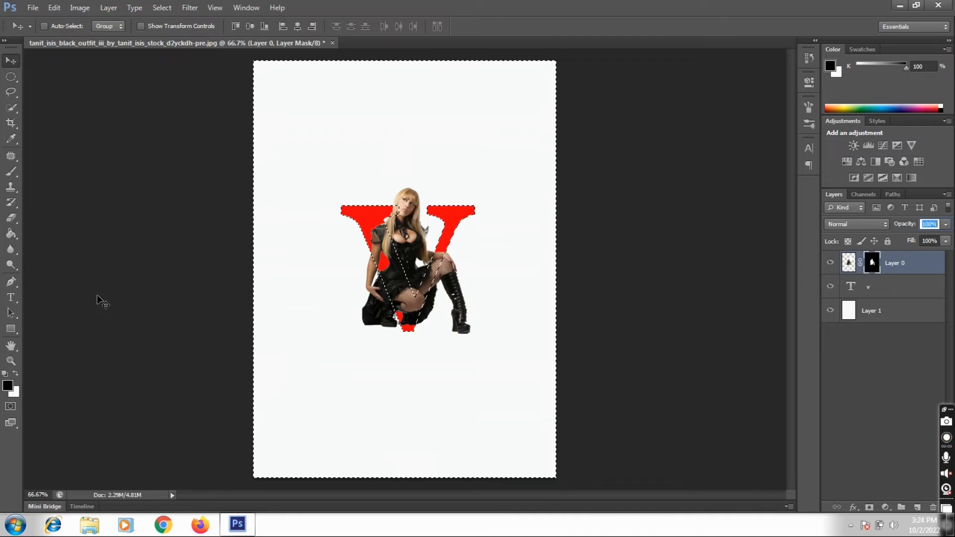
click(11, 171)
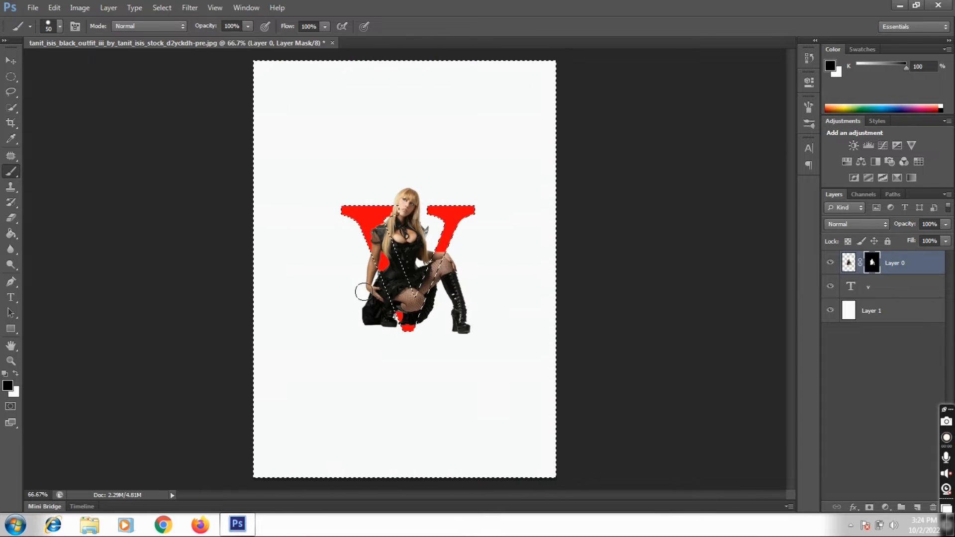
key(z)
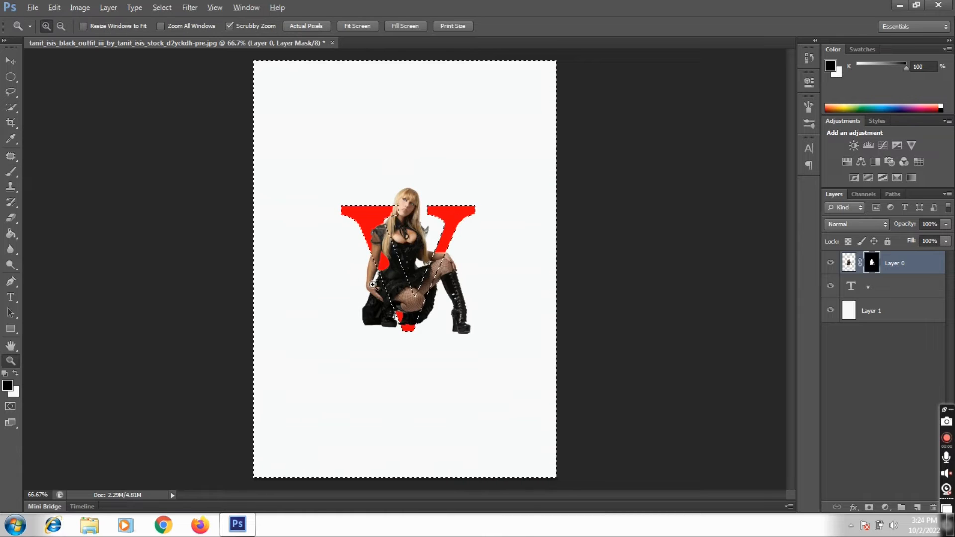
click(373, 284)
click(373, 284)
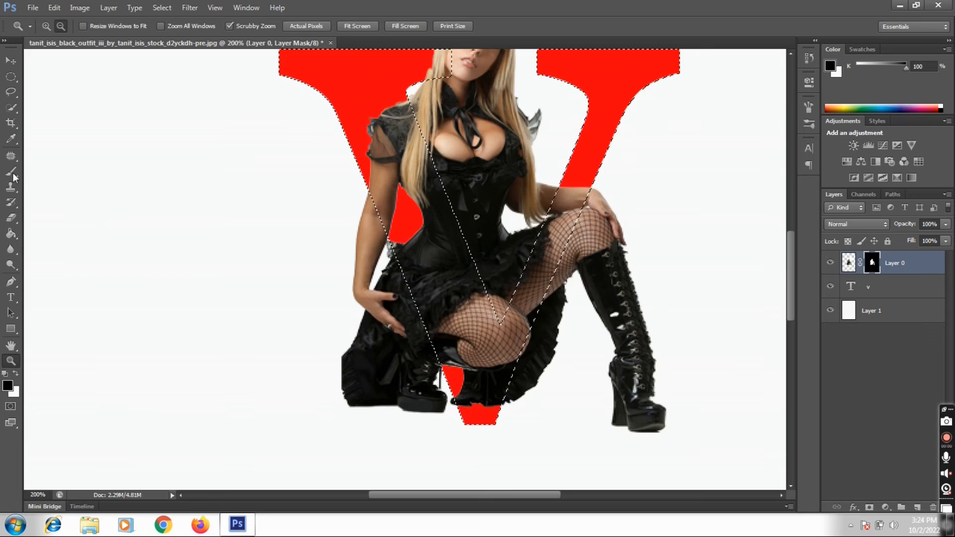
key(b)
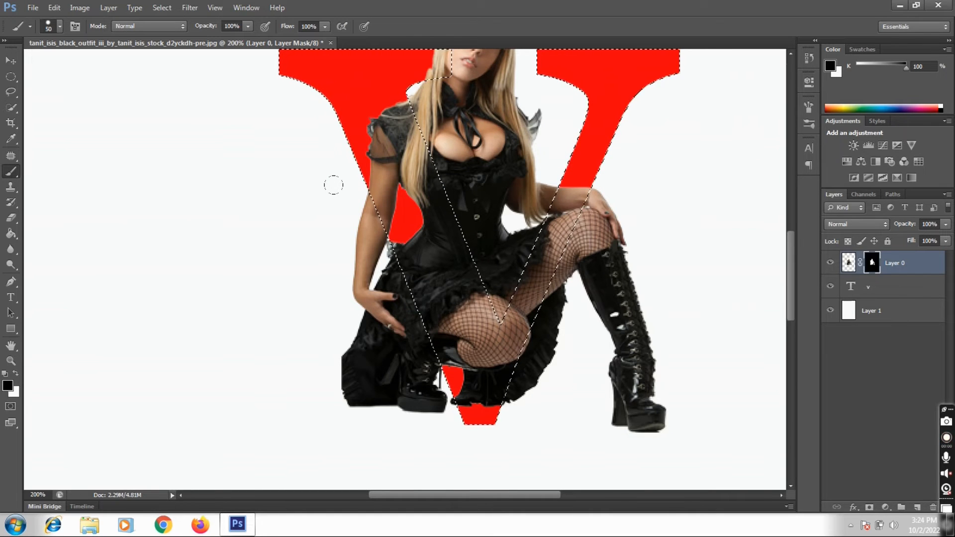
drag(348, 234, 403, 386)
mouse_move(400, 339)
mouse_down()
mouse_move(399, 378)
mouse_move(337, 337)
mouse_move(342, 278)
mouse_move(332, 377)
mouse_up()
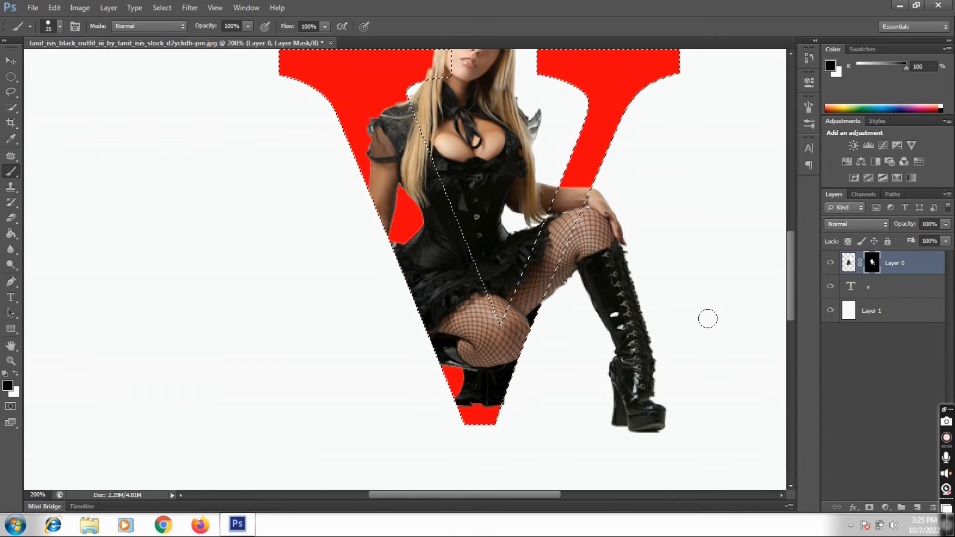
Deselect the inverted v outline and group Layer 0 with the v text layer
key(z)
alt+click(586, 296)
key(b)
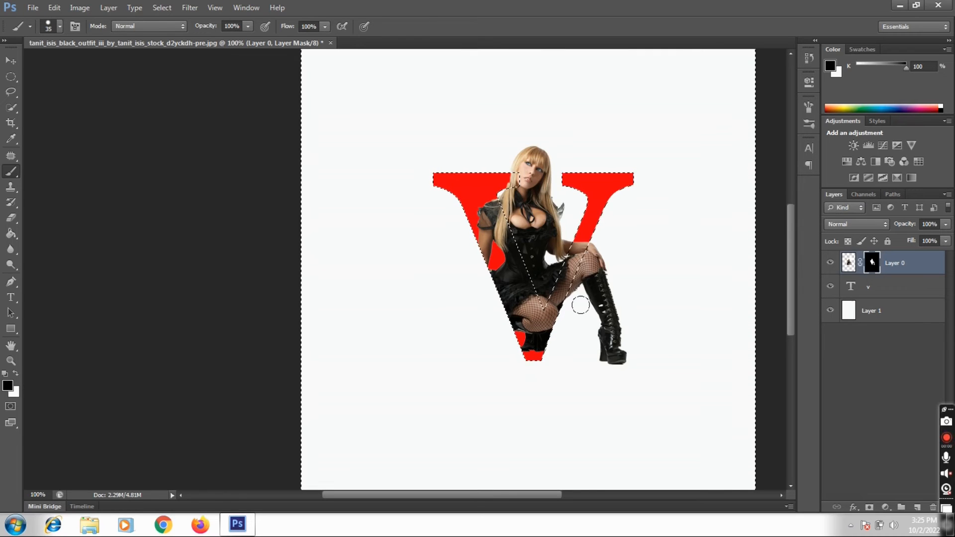
alt+click(580, 306)
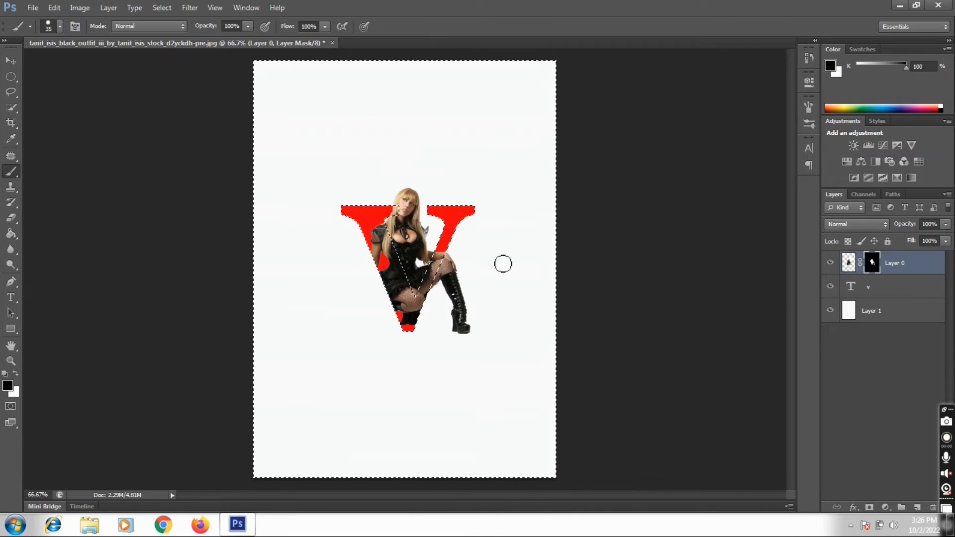
click(11, 60)
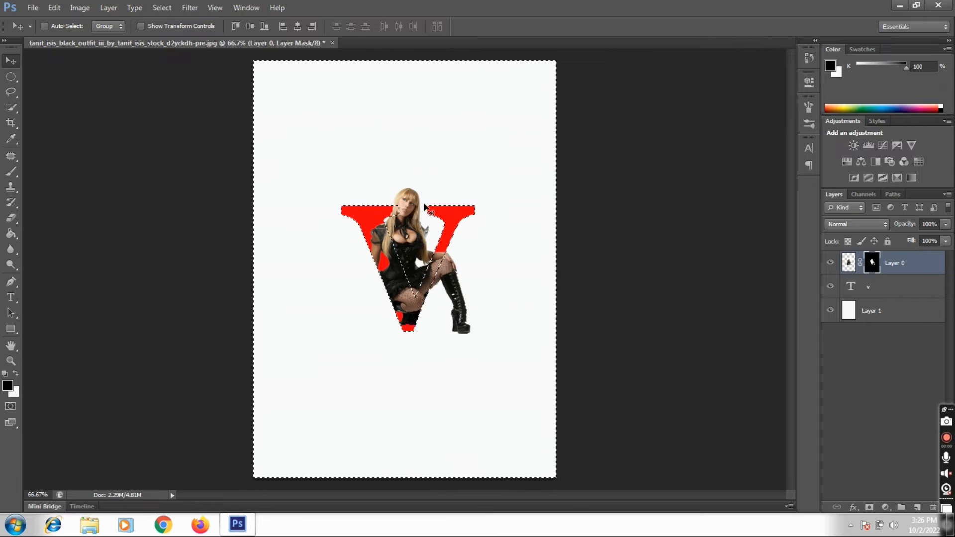
key(ctrl+d)
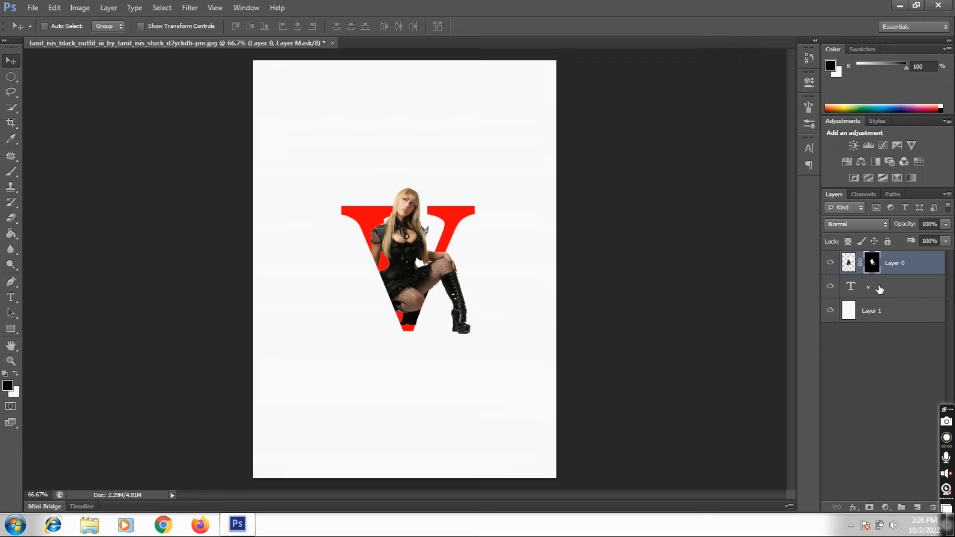
shift+click(879, 289)
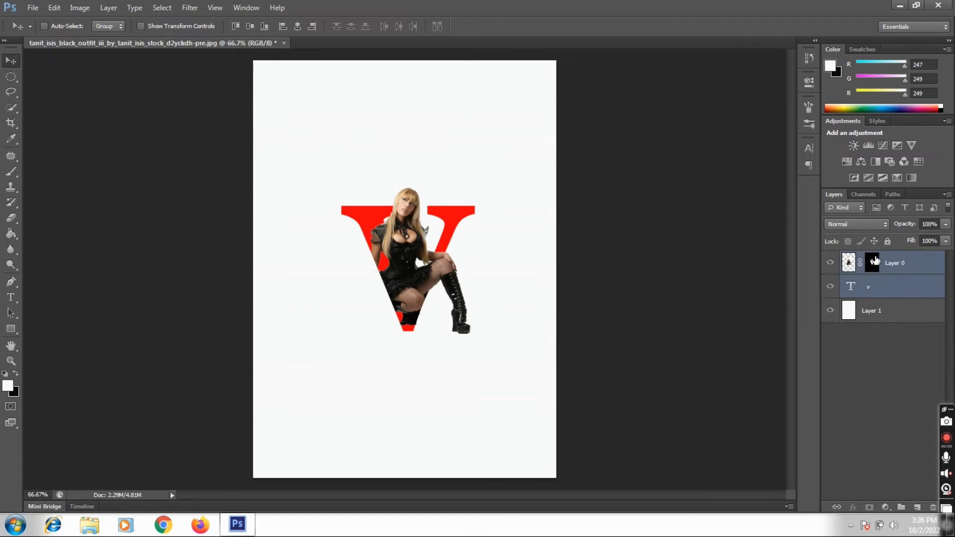
key(ctrl+g)
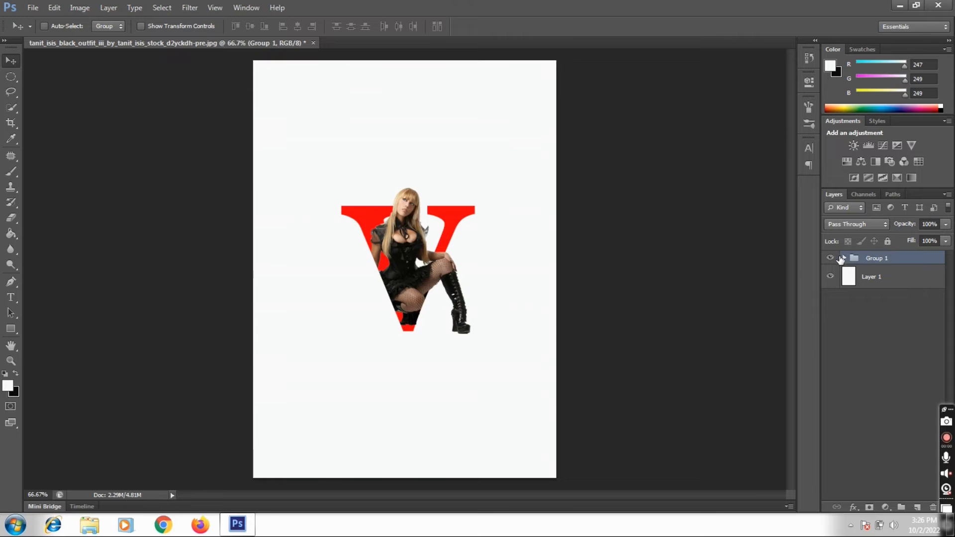
Hide the group containing the woman and the letter, and activate the Gradient tool for Layer 1
click(829, 257)
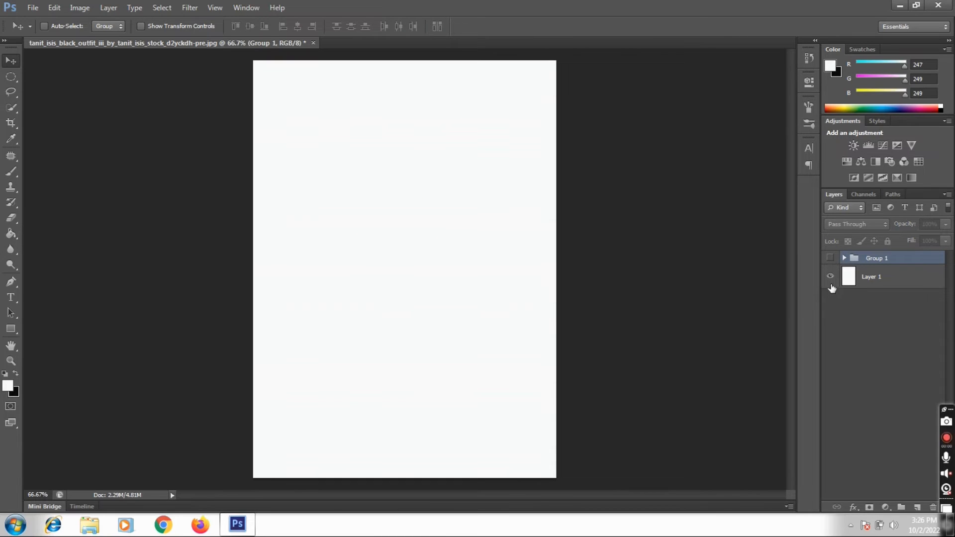
click(856, 282)
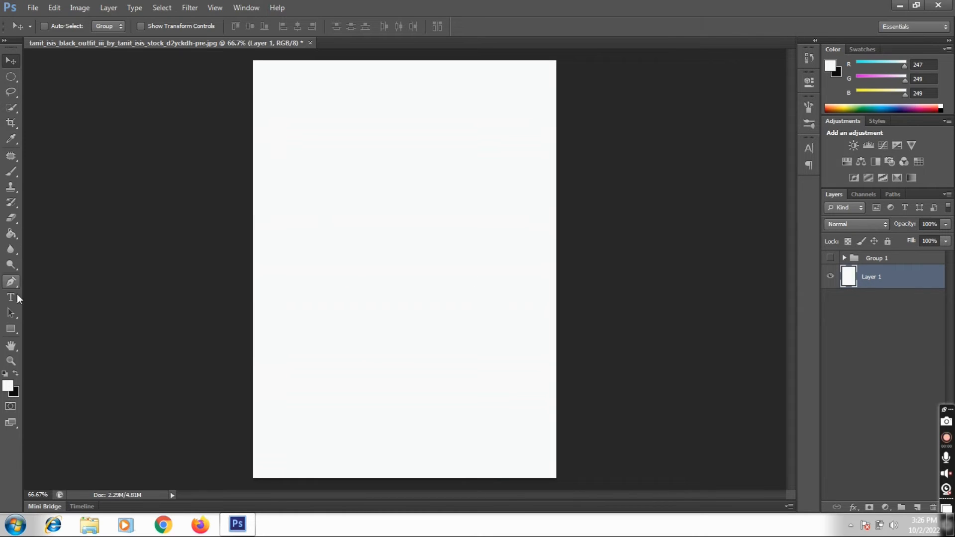
click(13, 197)
click(12, 329)
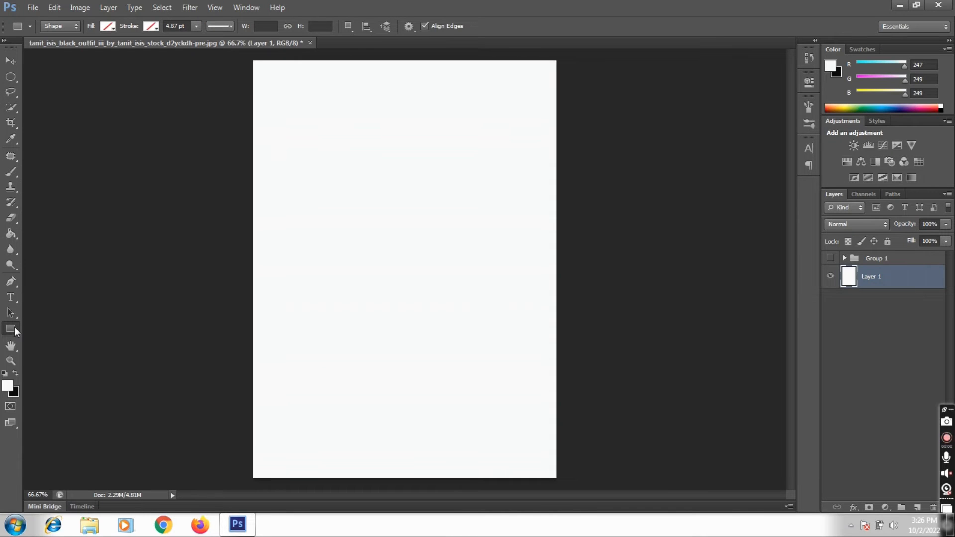
click(11, 234)
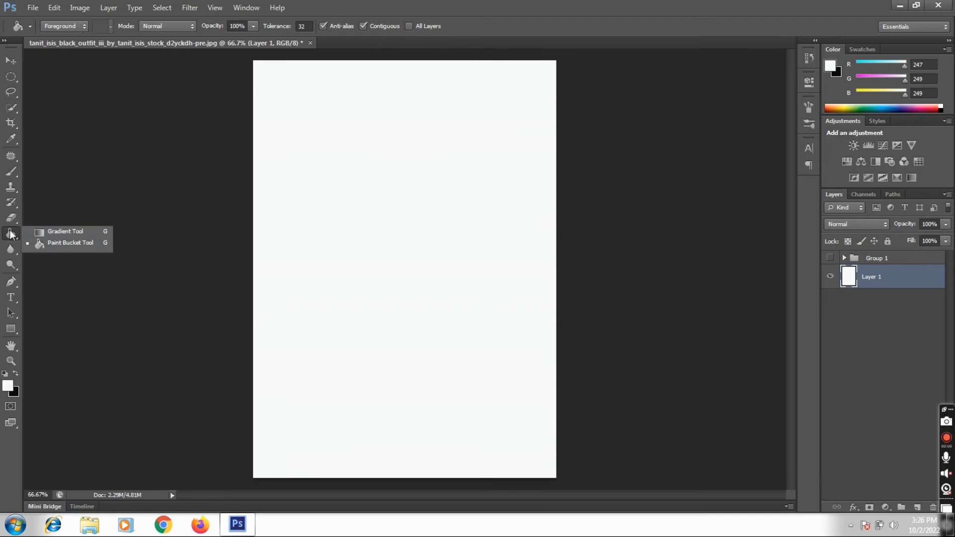
click(44, 233)
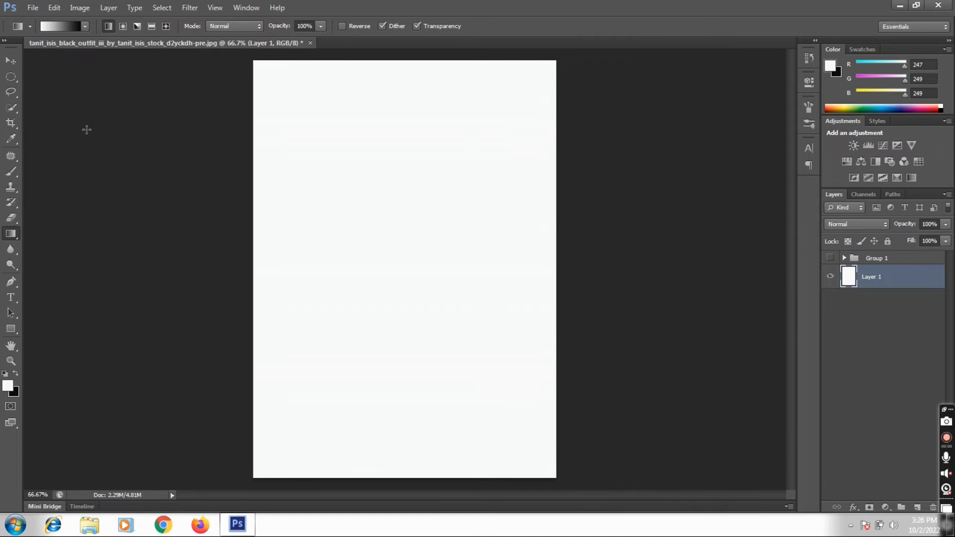
click(83, 27)
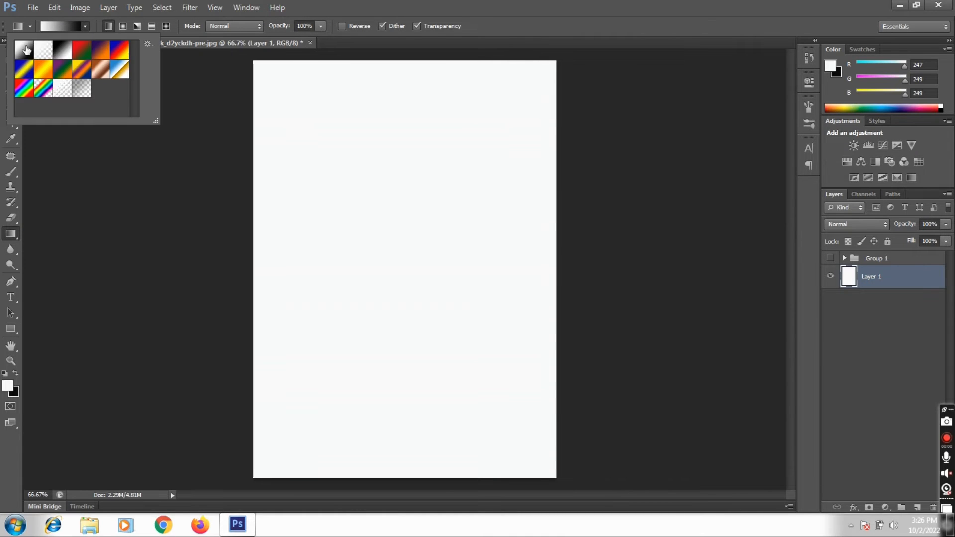
click(85, 26)
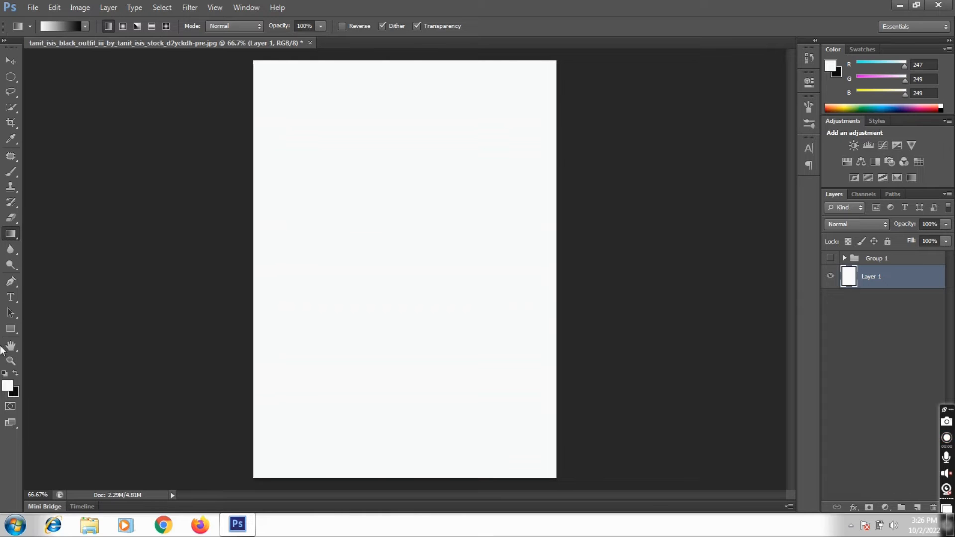
Set the foreground colour to teal 1dcbc5 and fill Layer 1 with a diagonal linear gradient from teal at the upper-left corner to black at the lower-right
click(7, 386)
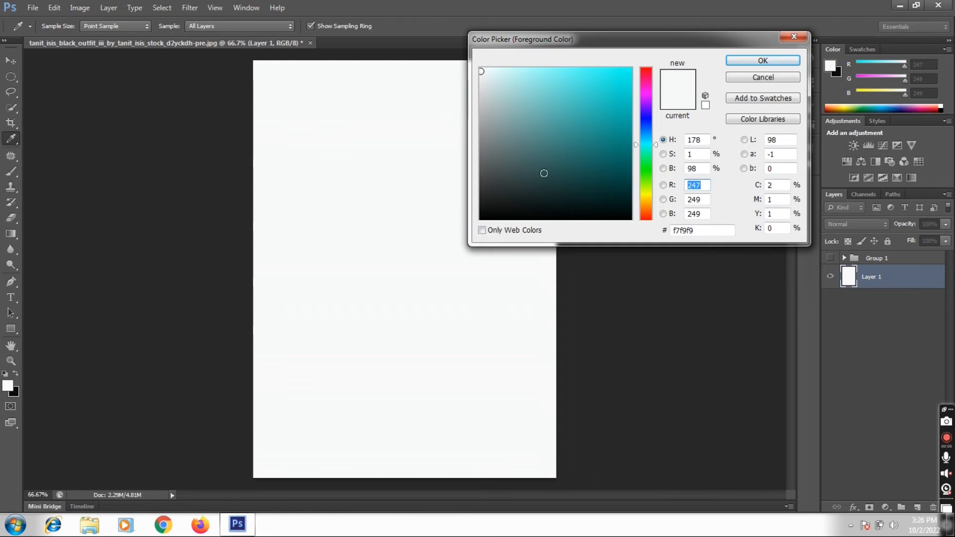
drag(624, 83, 610, 99)
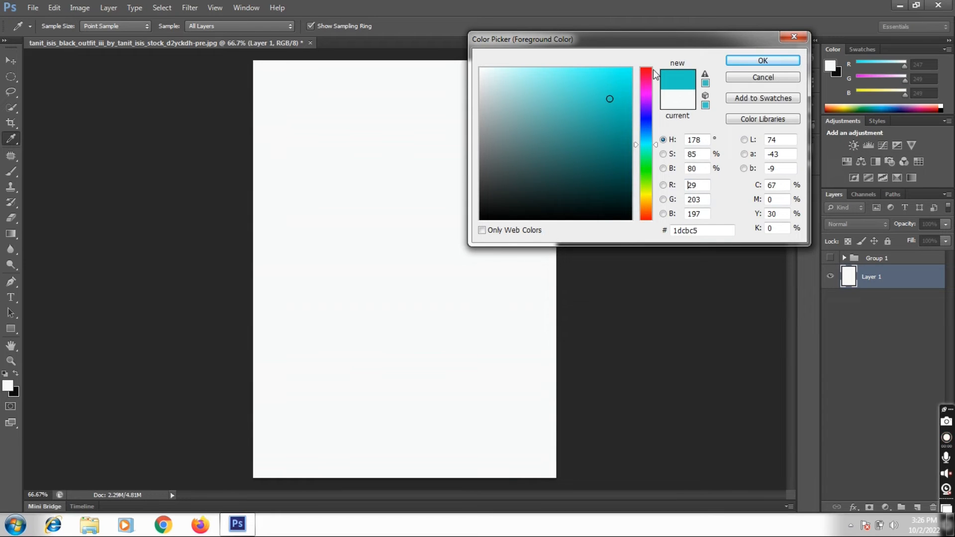
click(758, 62)
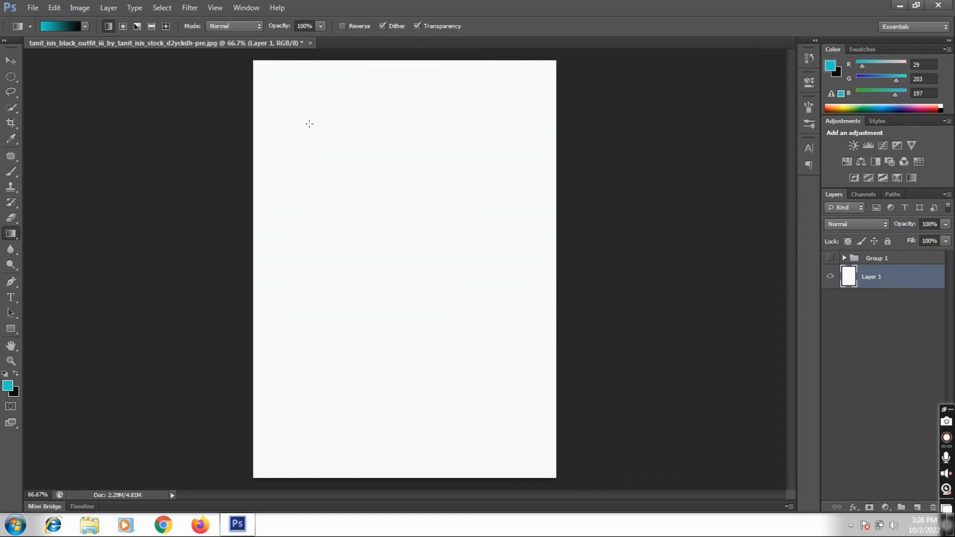
drag(245, 61, 615, 484)
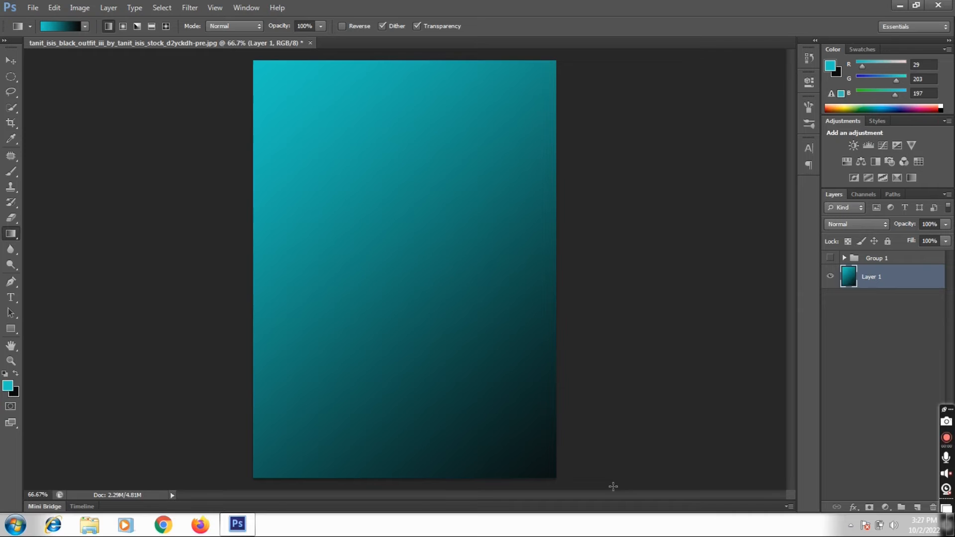
Show Group 1 again and scale it proportionally from its centre to about 144%
click(12, 60)
click(829, 259)
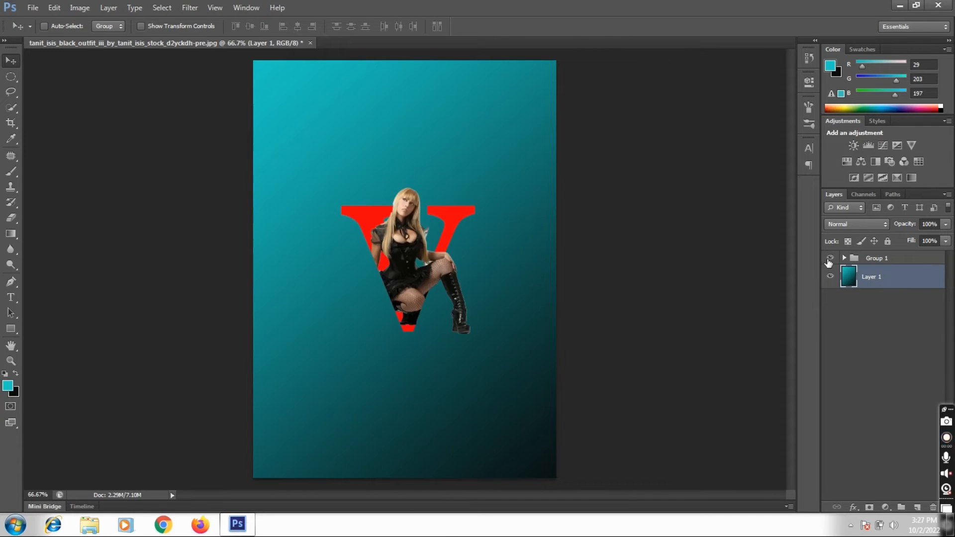
click(878, 257)
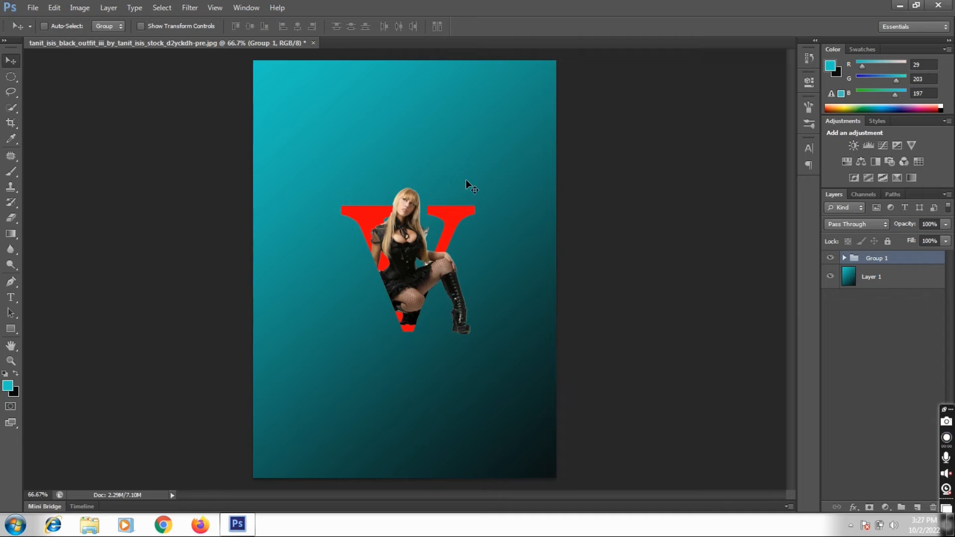
key(ctrl+t)
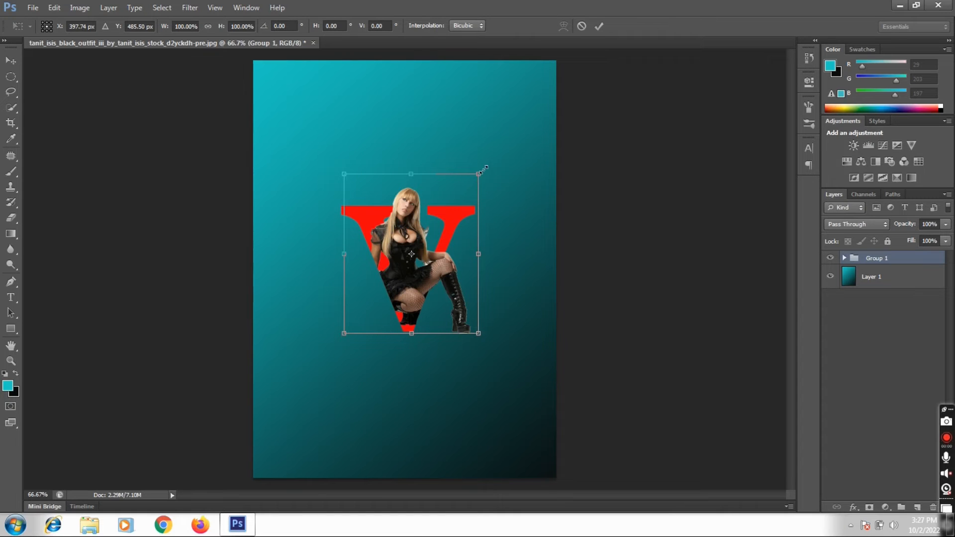
drag(480, 170, 519, 142)
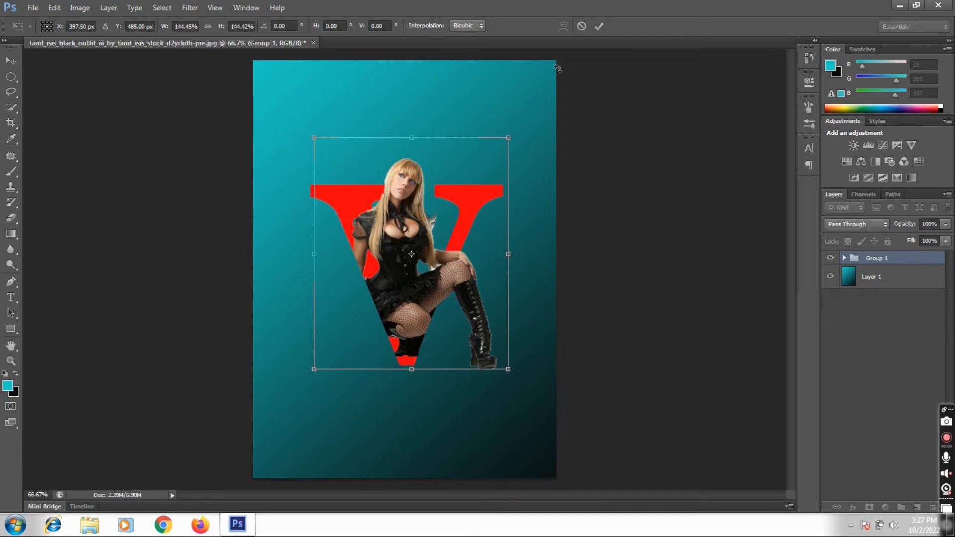
click(601, 26)
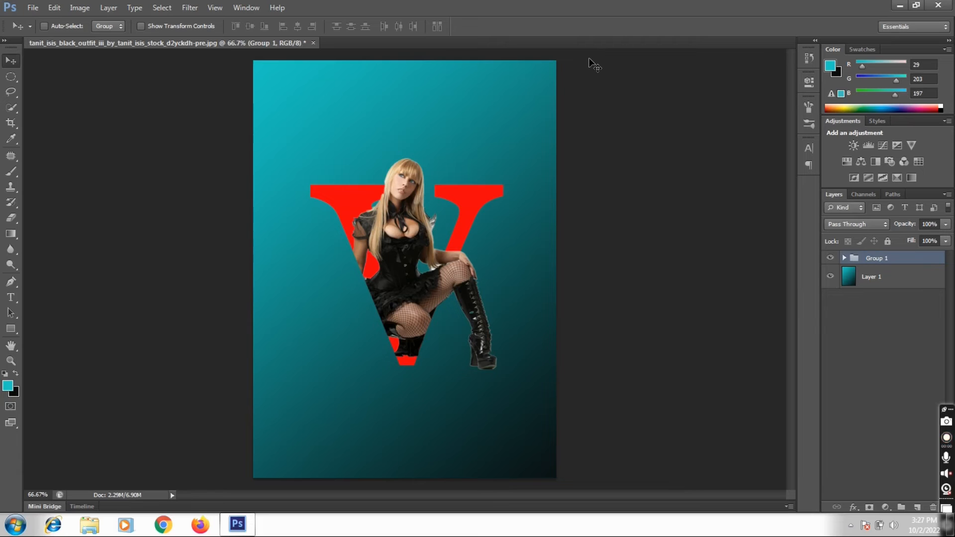
Nudge the enlarged group slightly left and down to centre it on the gradient background
key(Left)
key(Left)
key(Left)
key(Left)
key(Left)
key(Left)
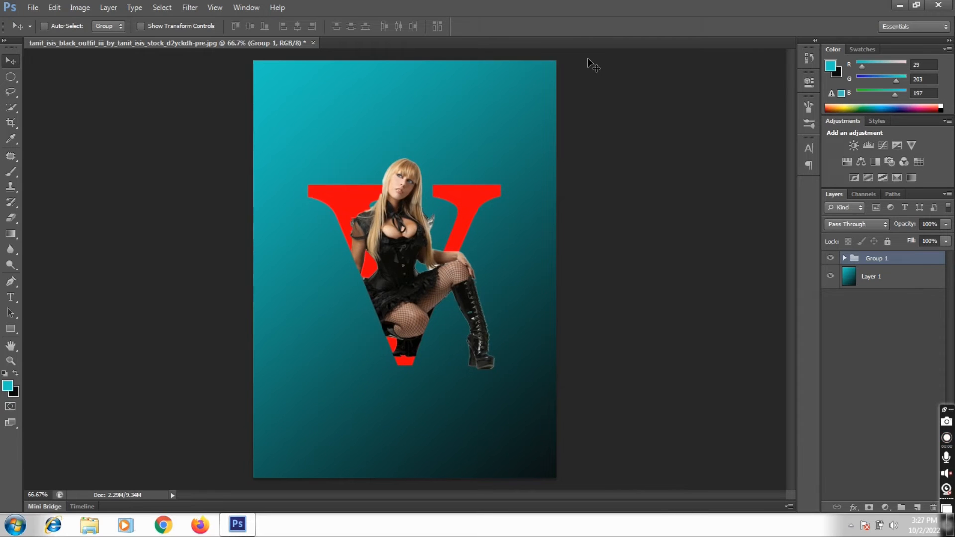
key(Left)
key(Left)
key(Left)
key(Down)
key(Down)
key(Down)
key(Down)
key(Down)
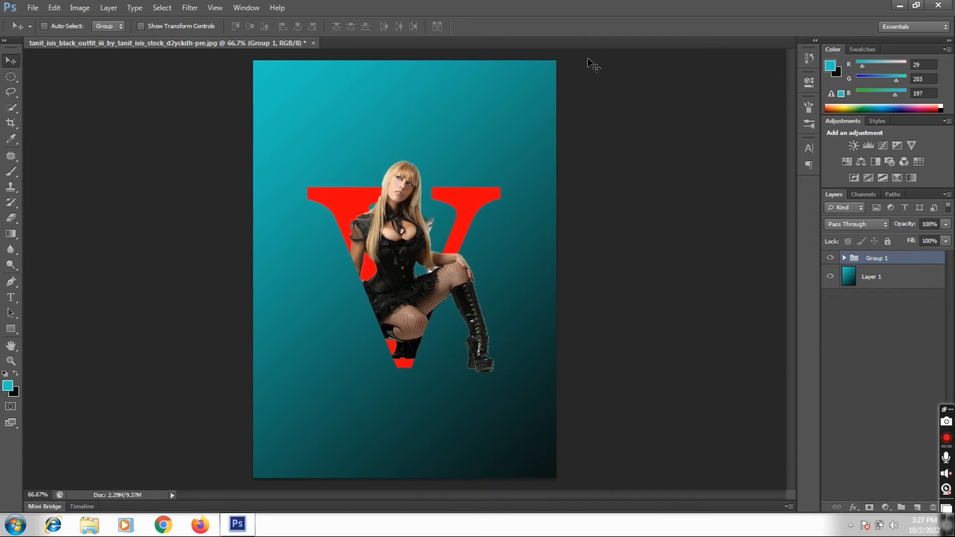
key(Left)
key(Left)
key(Left)
key(Left)
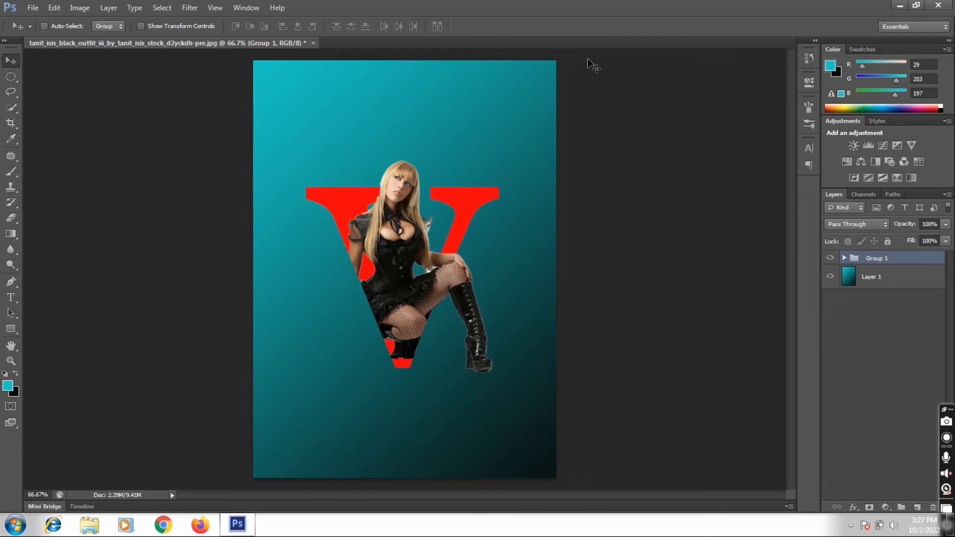
Add a Levels adjustment layer above the group with output levels set to 30 and 213
click(869, 147)
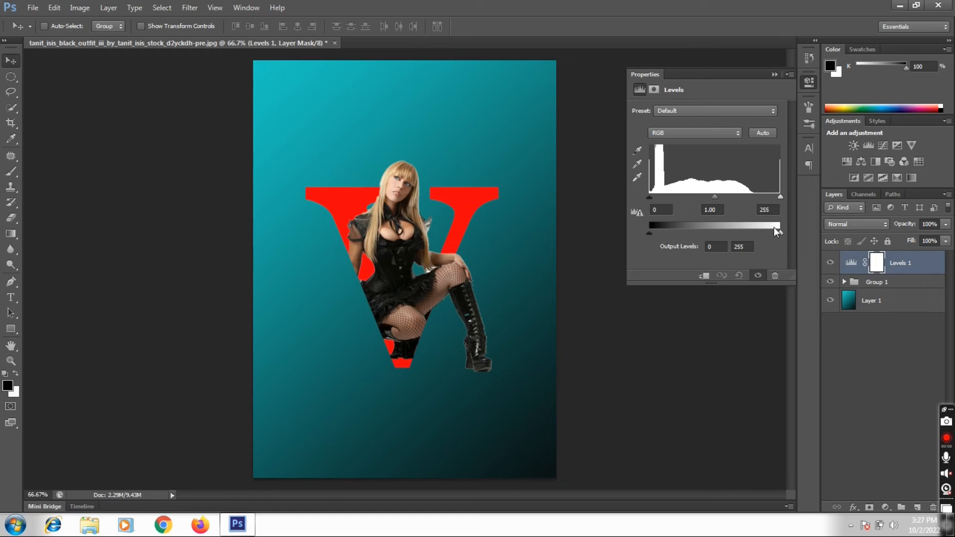
drag(779, 233, 737, 243)
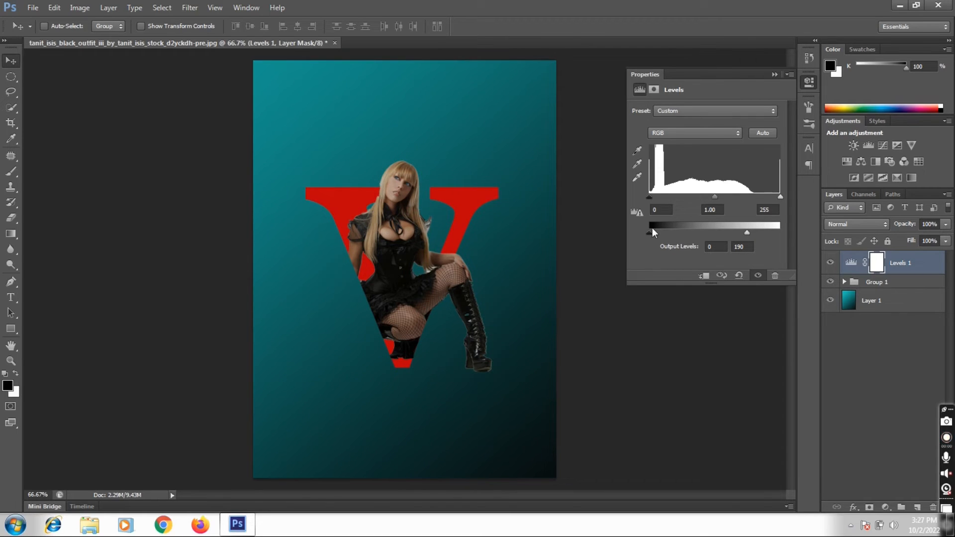
drag(649, 231, 655, 232)
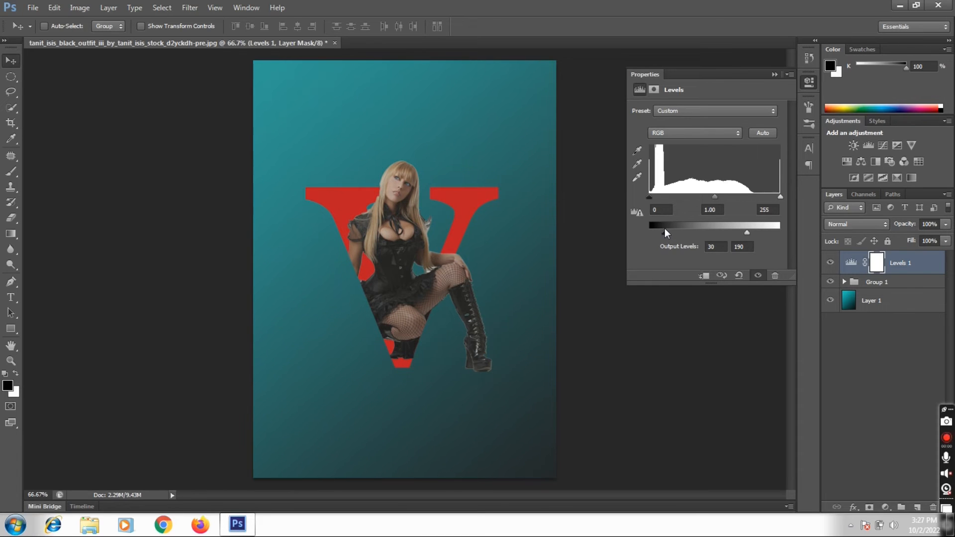
drag(751, 235, 759, 230)
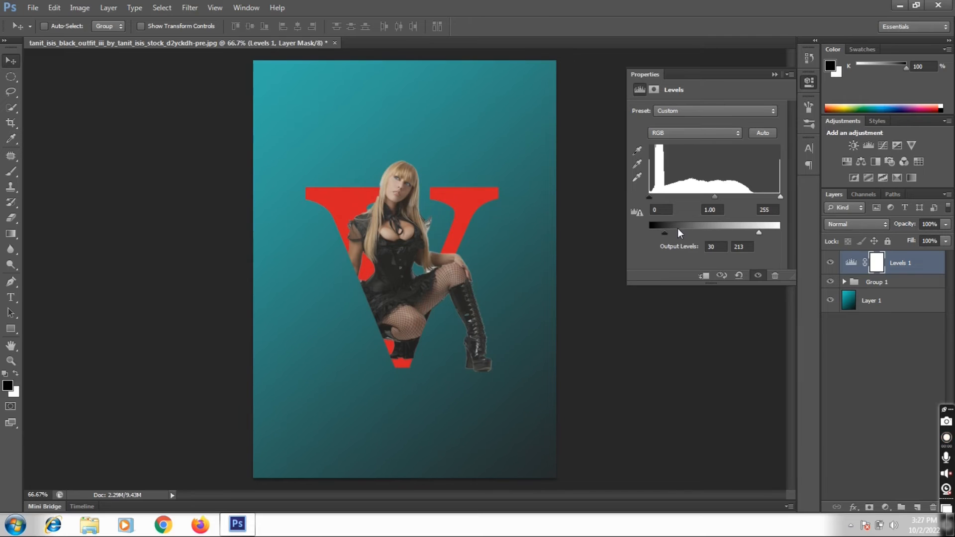
Adjust the Levels adjustment layer's output levels to 43 and 246
drag(664, 232, 671, 233)
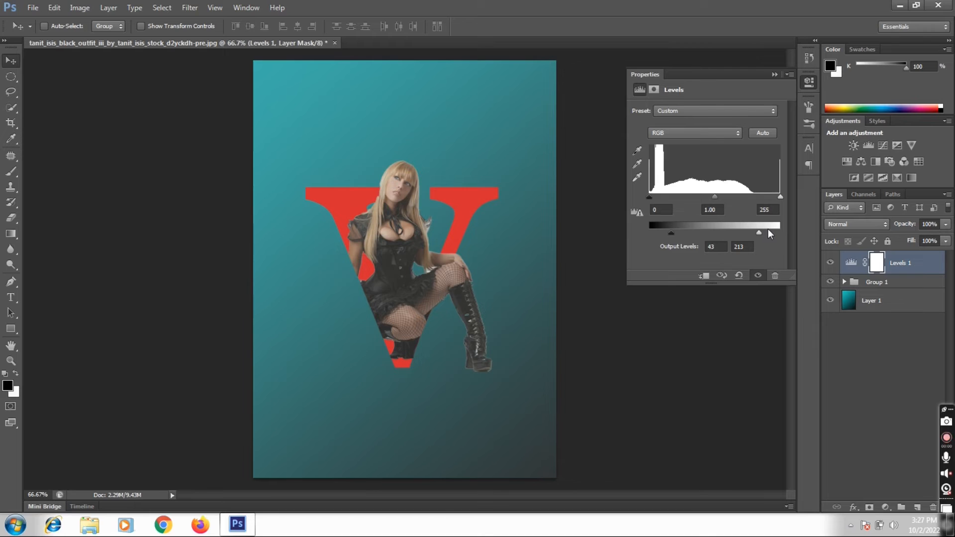
drag(759, 231, 773, 231)
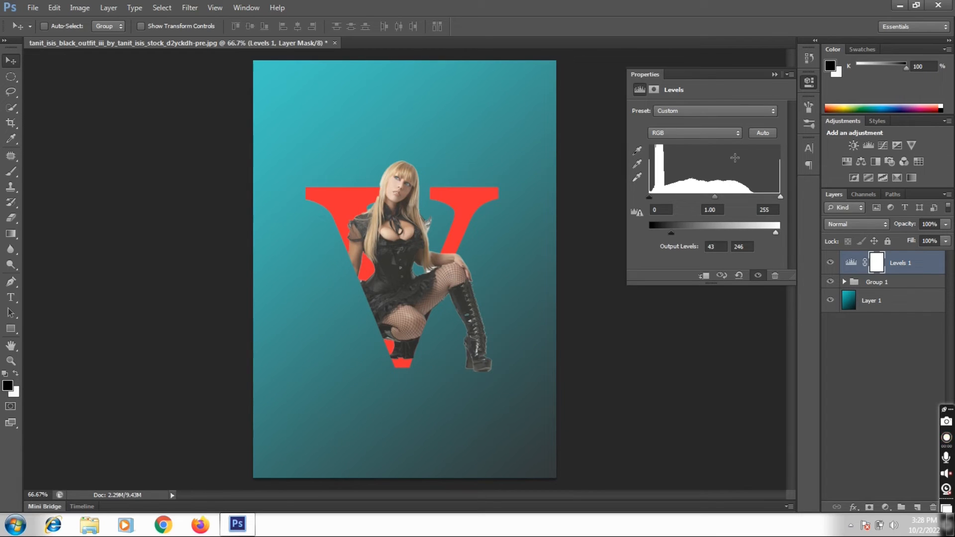
click(774, 75)
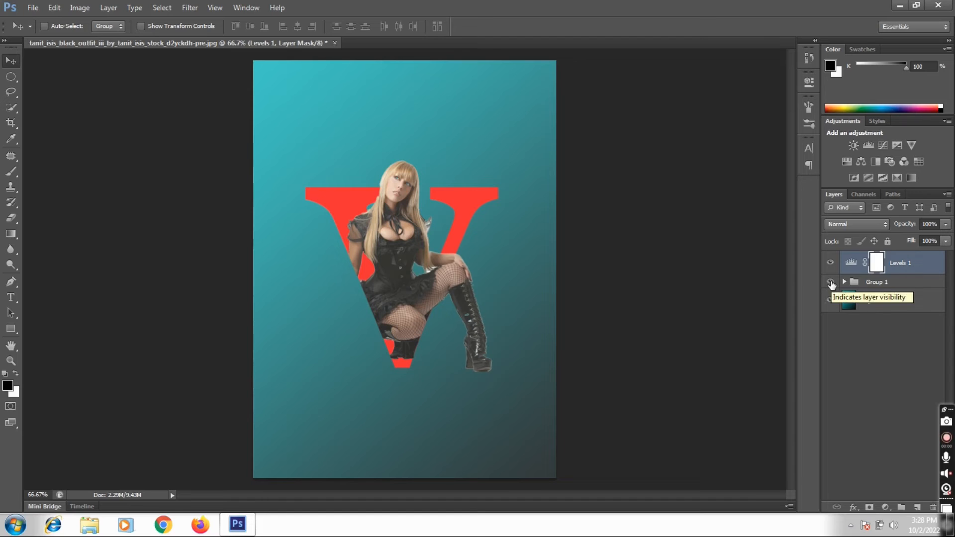
Hide Group 1 and start a white horizontal text line in the upper part of the gradient
click(830, 282)
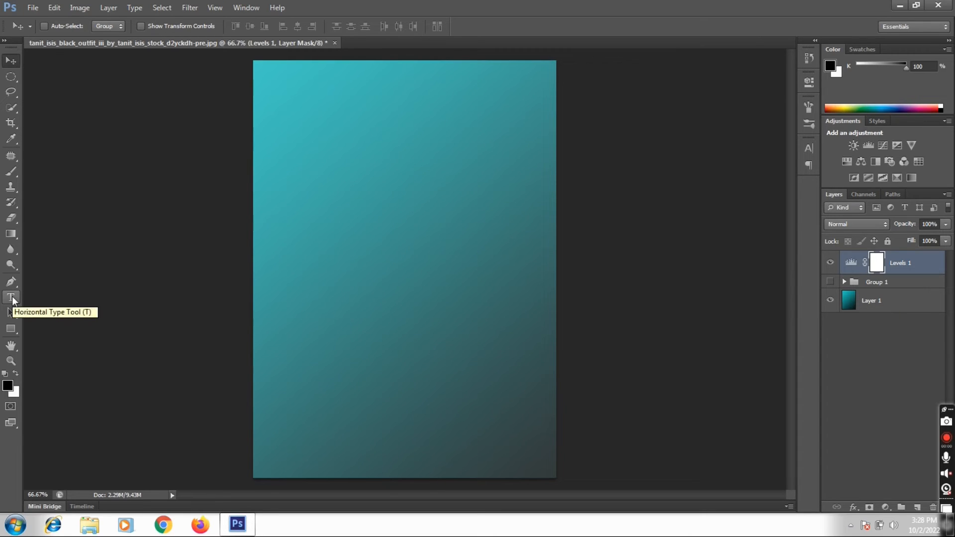
click(12, 296)
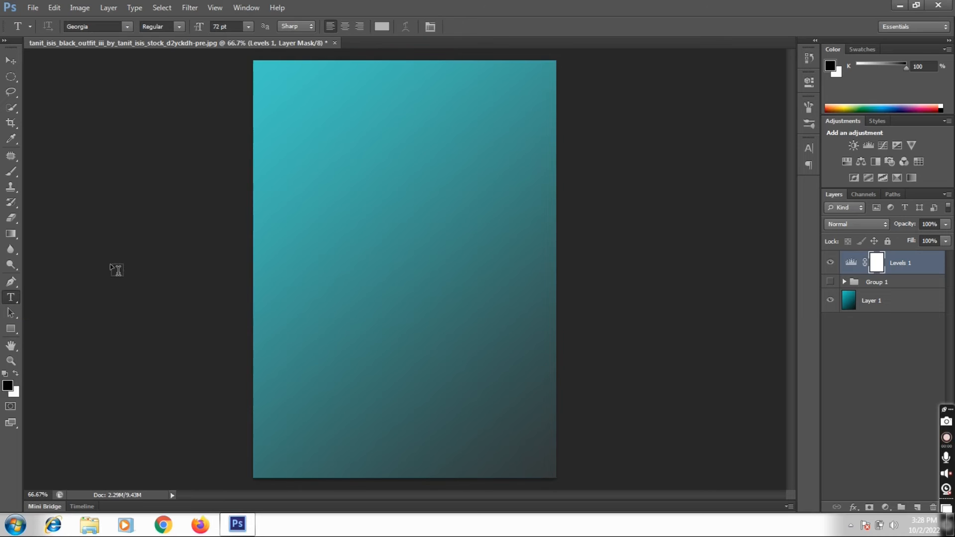
click(343, 152)
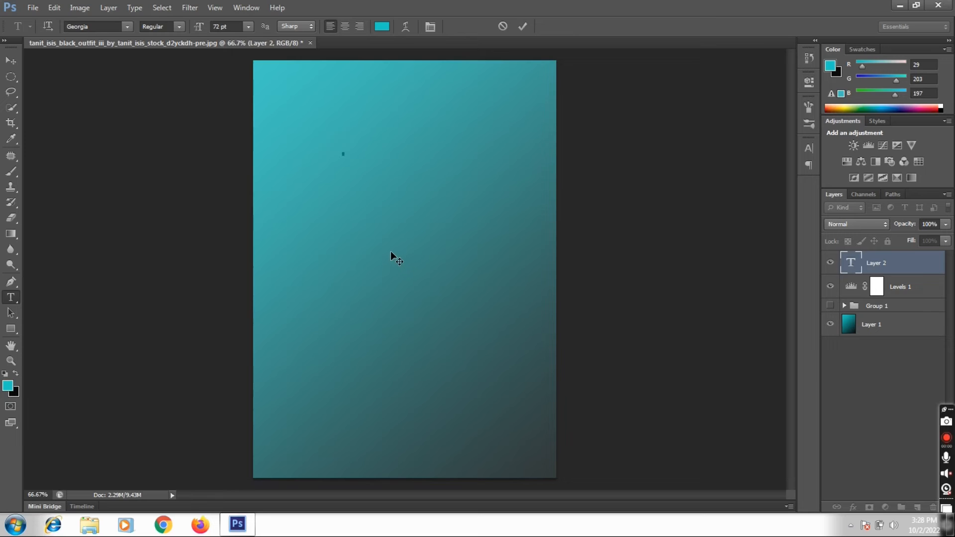
click(388, 29)
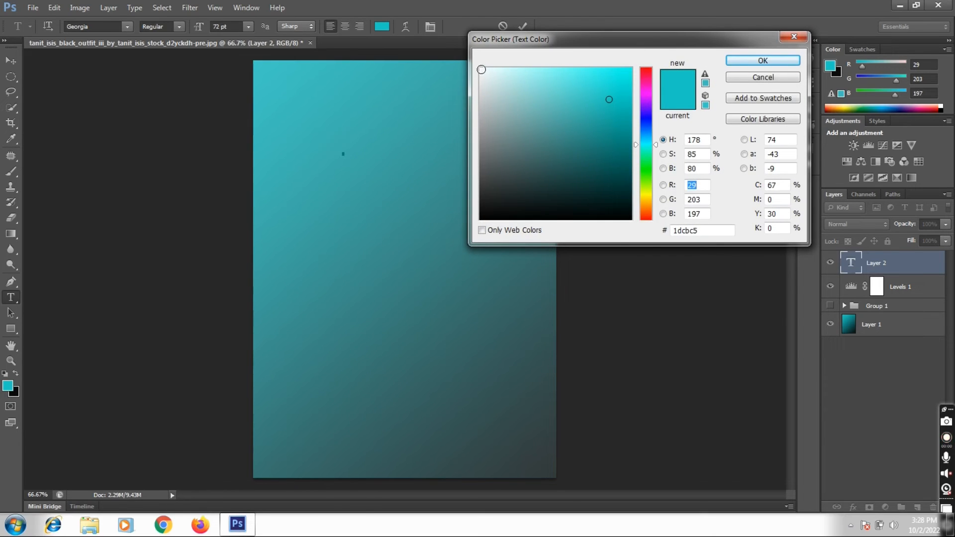
click(481, 70)
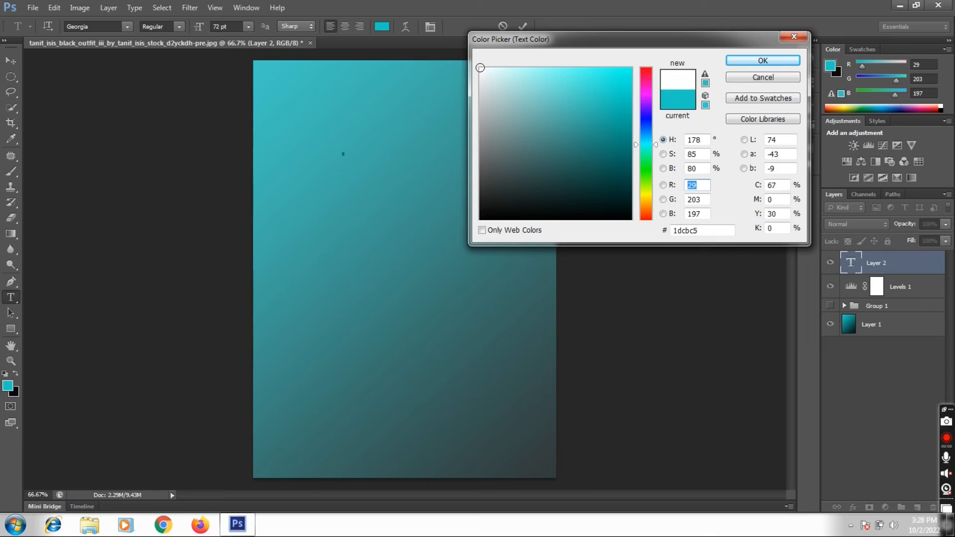
click(740, 63)
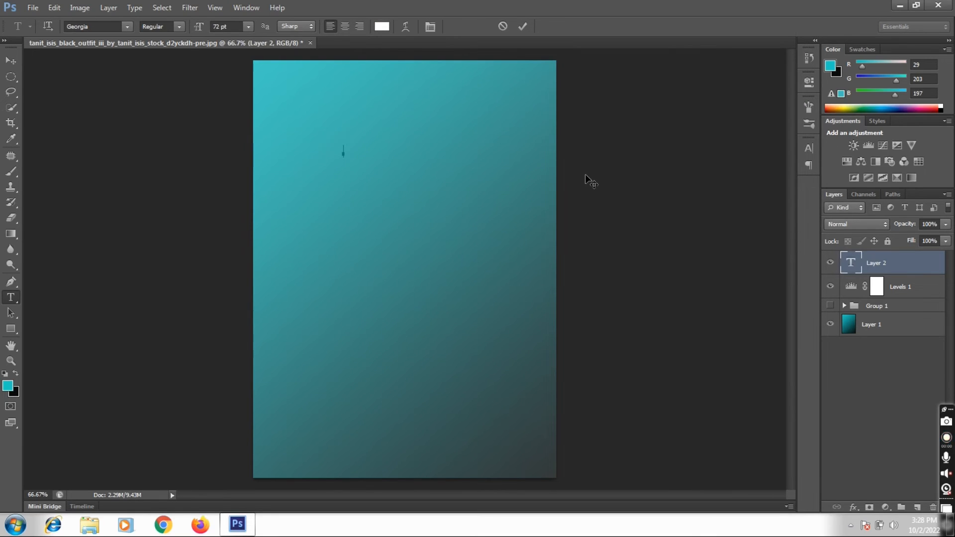
Clear the trial characters from the new text line and set its tracking to 0, keeping the Georgia font
text(1)
text(LE)
key(BackSpace)
key(Delete)
click(808, 148)
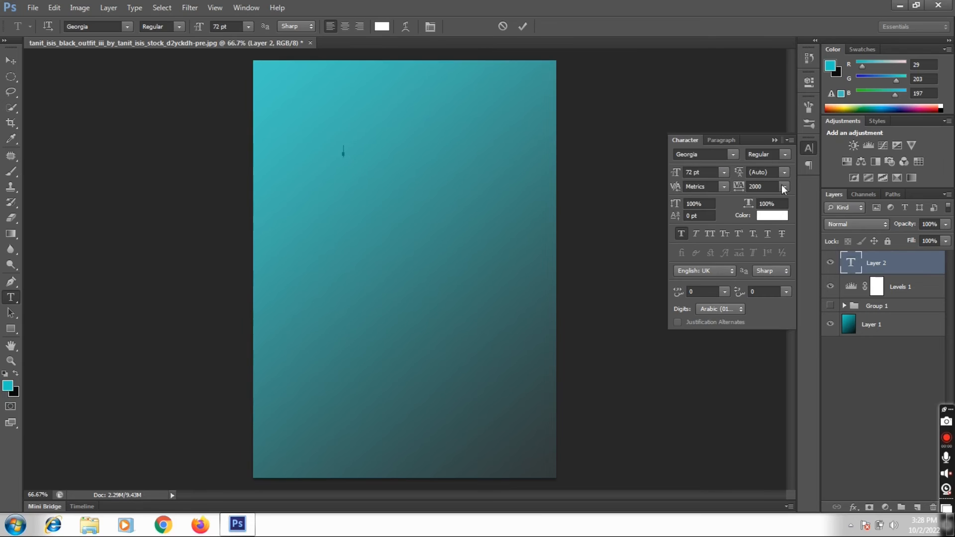
click(781, 186)
click(767, 280)
click(732, 154)
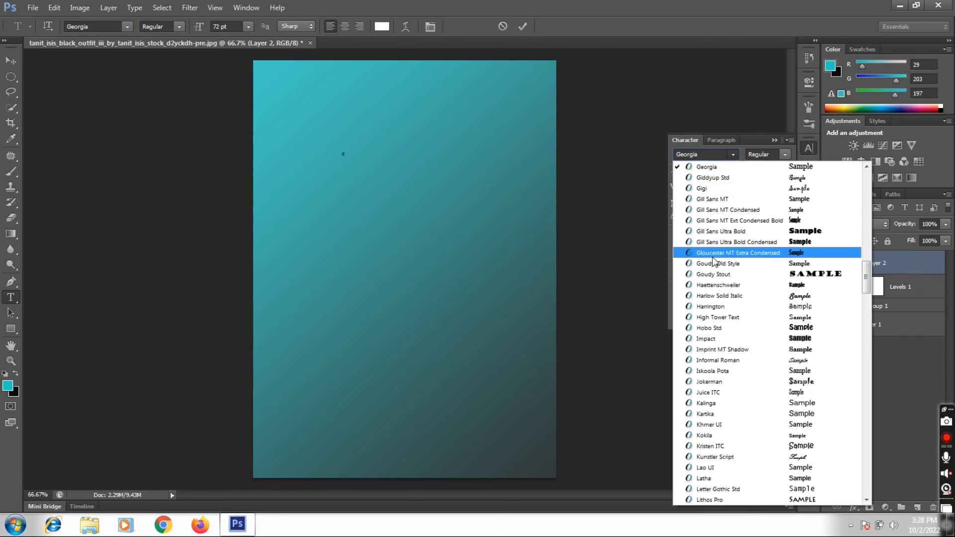
click(738, 153)
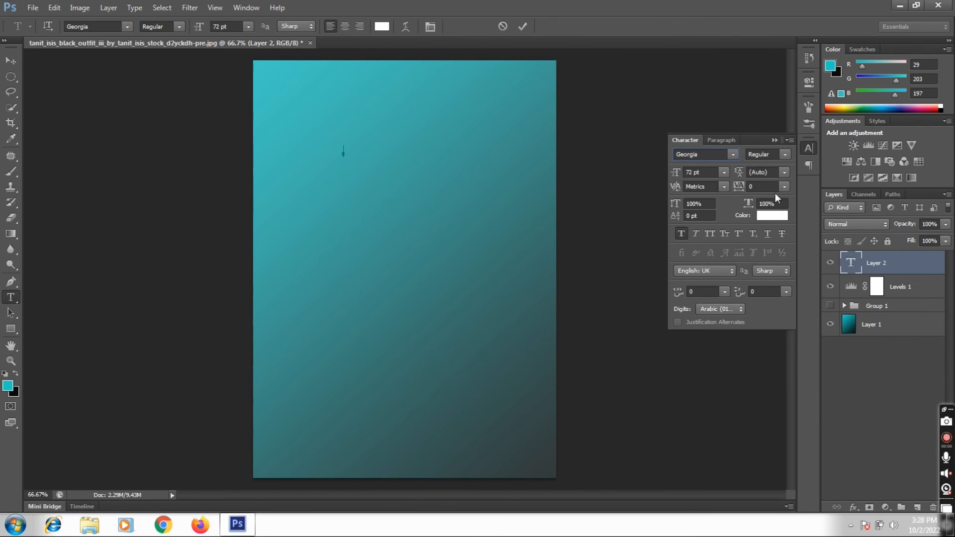
click(773, 140)
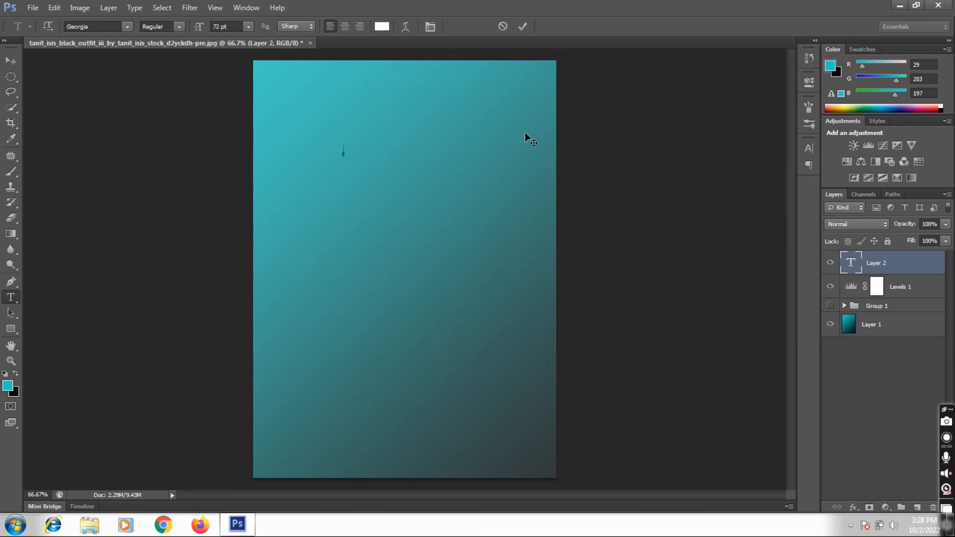
Enter the word LETTER in the text line at the upper part of the canvas
text(LETTT)
key(BackSpace)
text(ER)
key(ctrl+t)
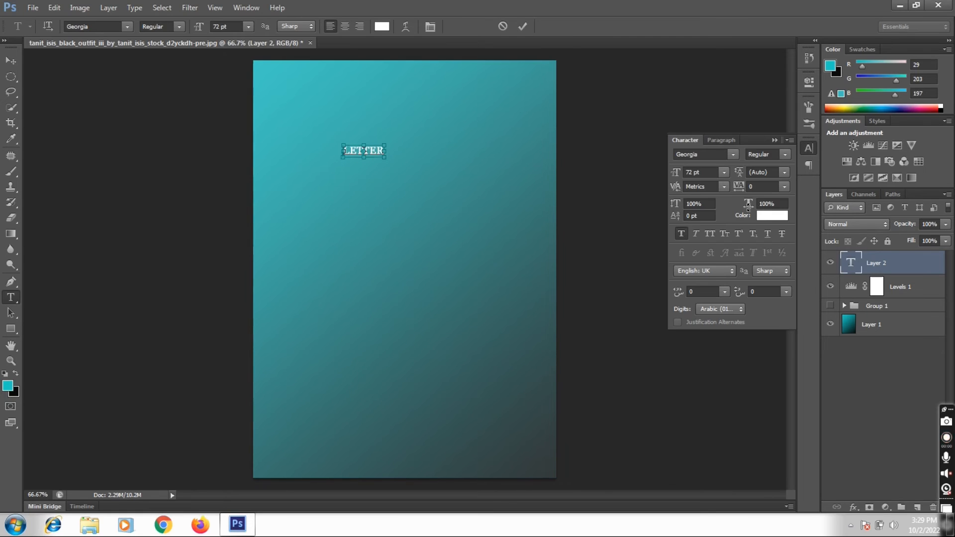
click(785, 187)
click(787, 190)
click(725, 172)
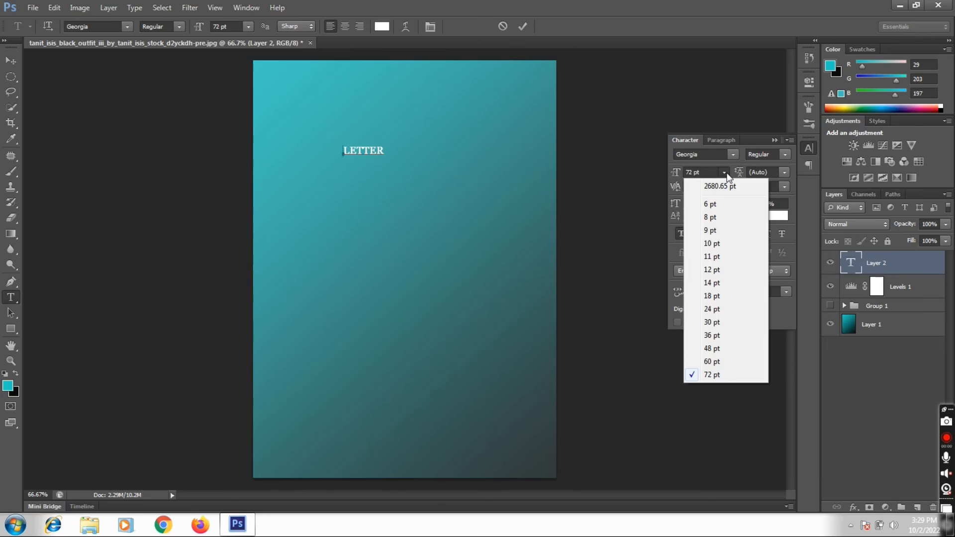
click(725, 173)
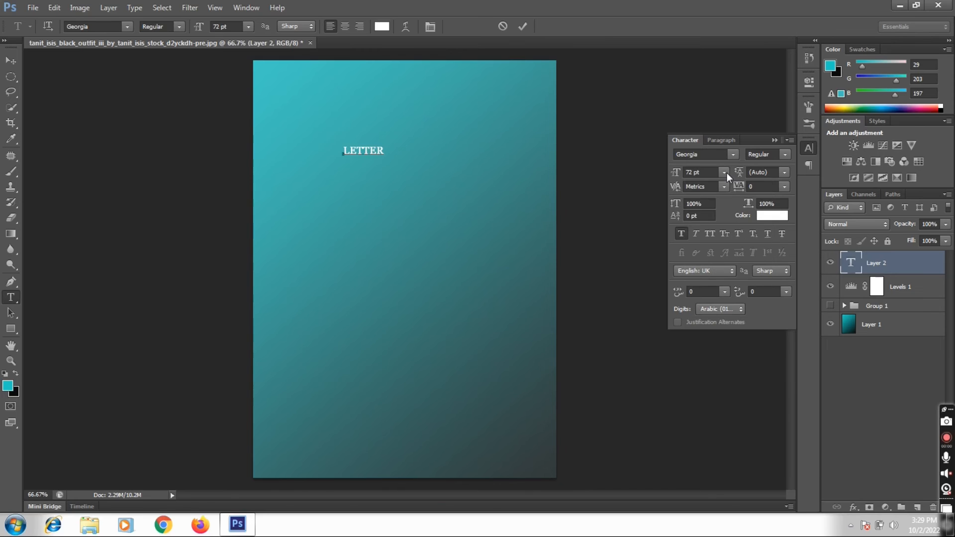
click(786, 189)
click(787, 190)
click(761, 186)
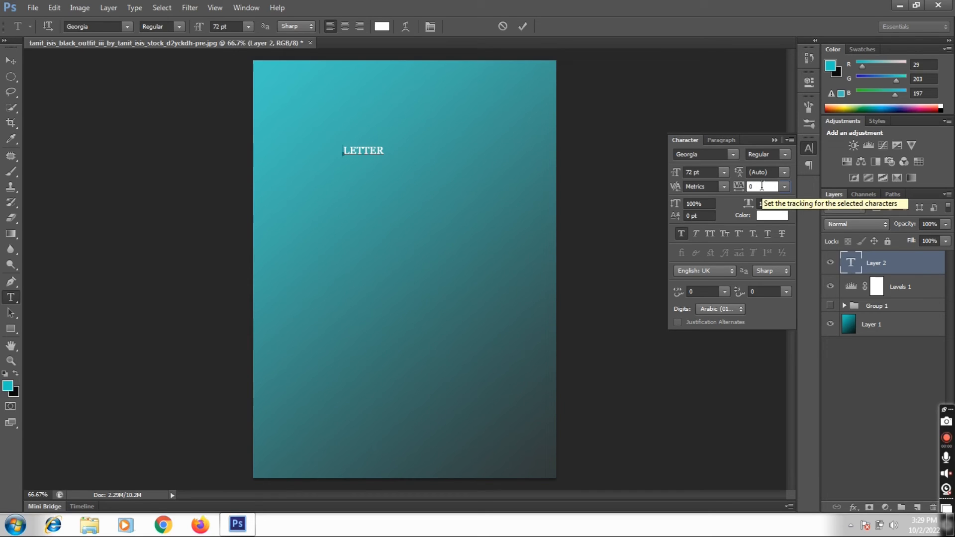
text(2)
click(762, 186)
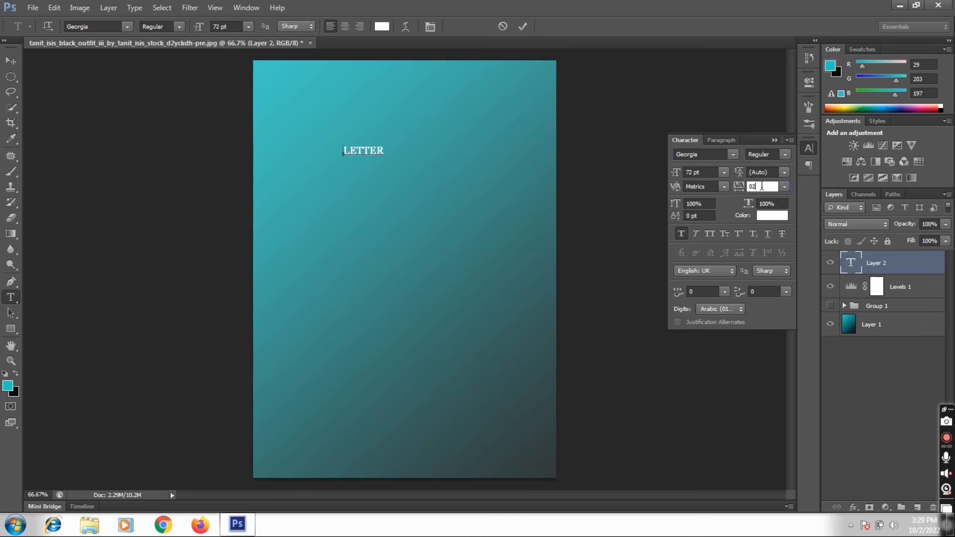
key(BackSpace)
key(BackSpace)
key(BackSpace)
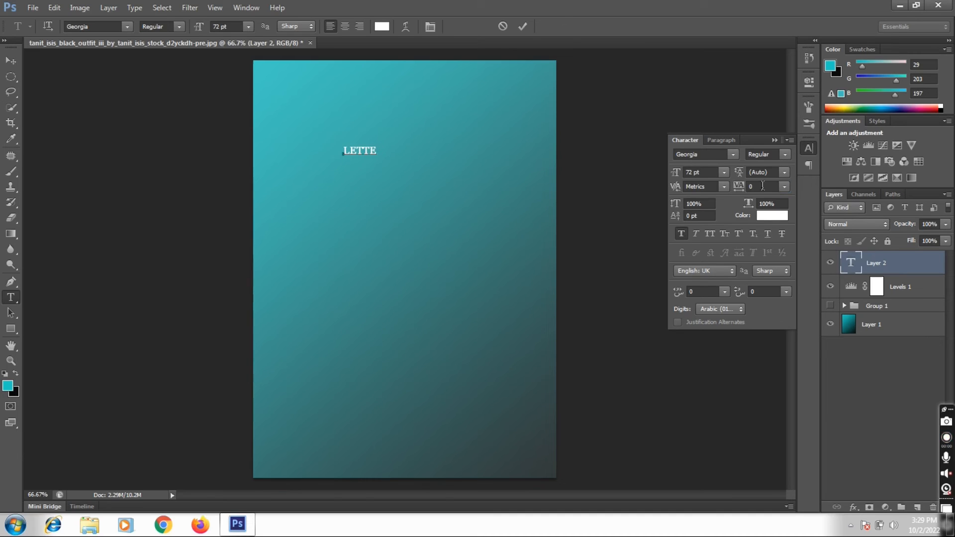
text(2)
key(Return)
Complete the upper text line so that it reads "-LETTER"
text(-)
click(770, 188)
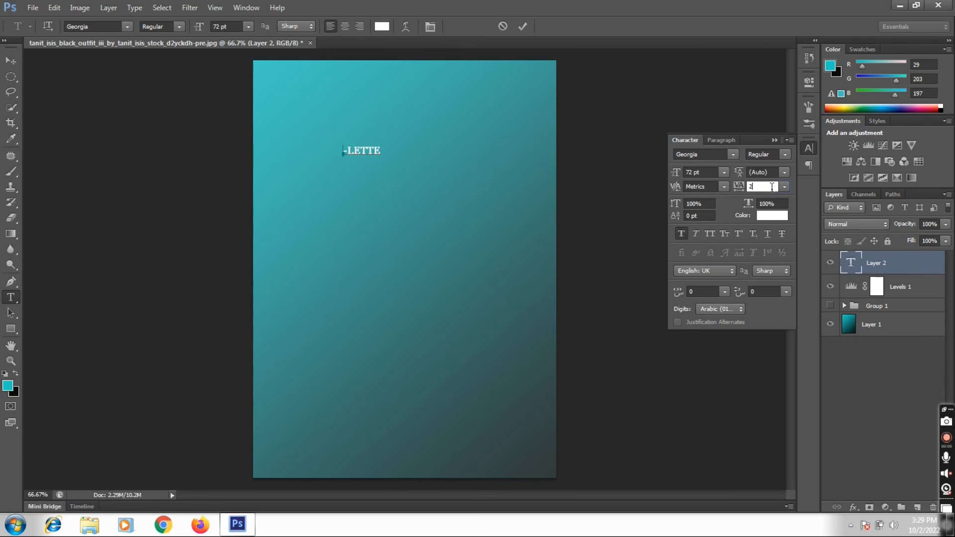
key(BackSpace)
click(382, 145)
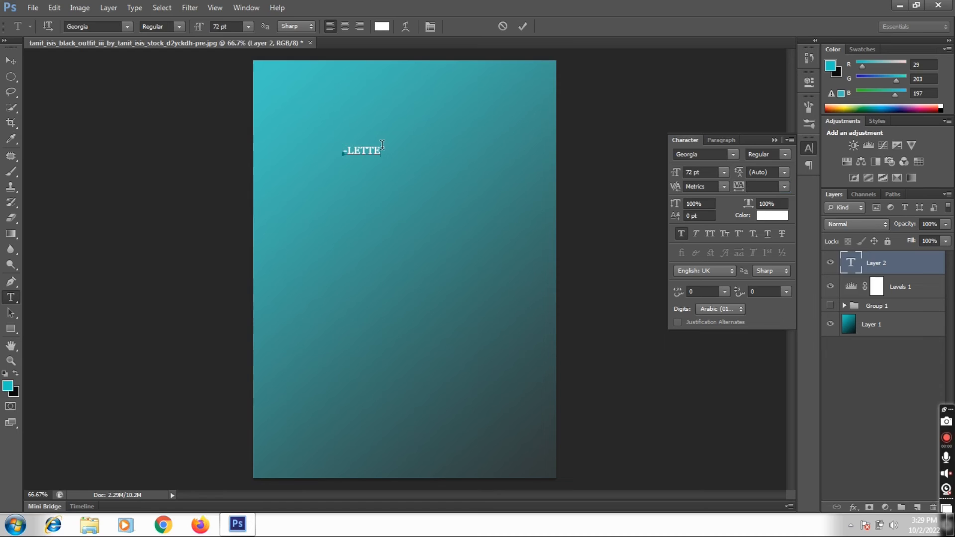
text(R)
Set the tracking of the whole "-LETTER" text to 2000 and commit the text edit
drag(387, 150, 344, 142)
double_click(344, 143)
triple_click(390, 151)
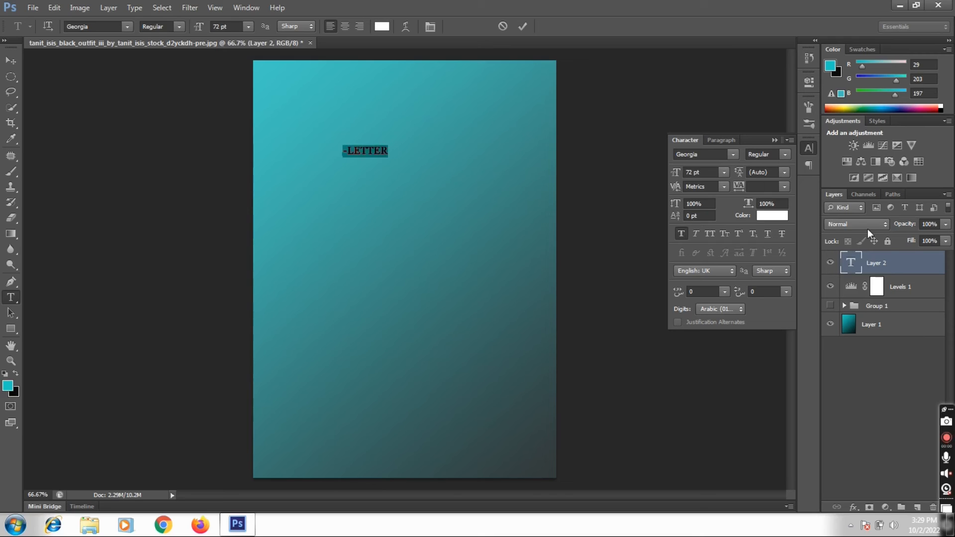
click(776, 186)
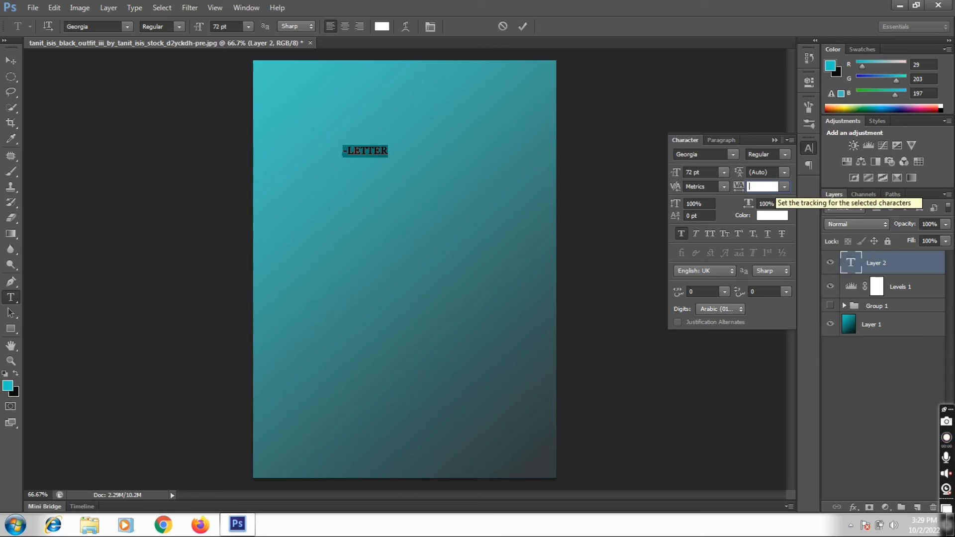
text(2000)
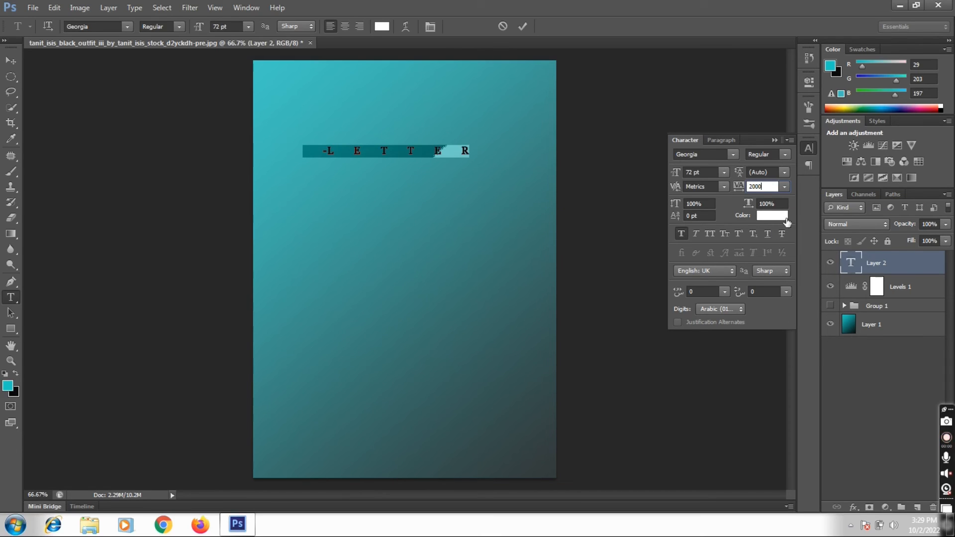
click(785, 188)
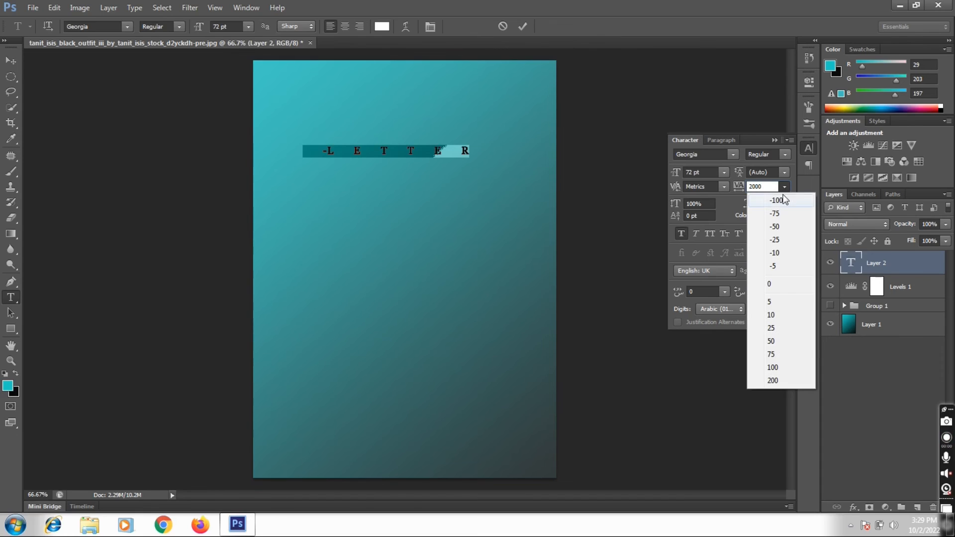
click(784, 189)
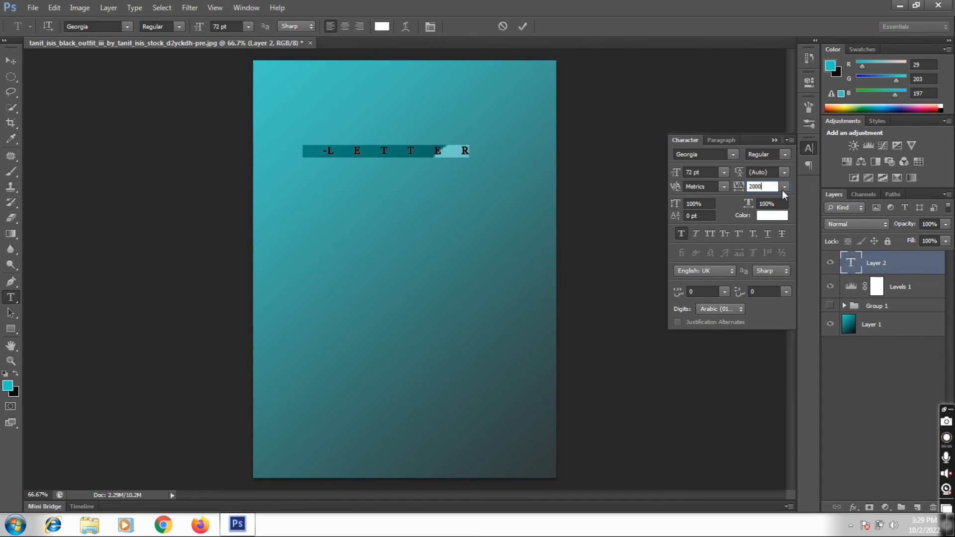
click(774, 140)
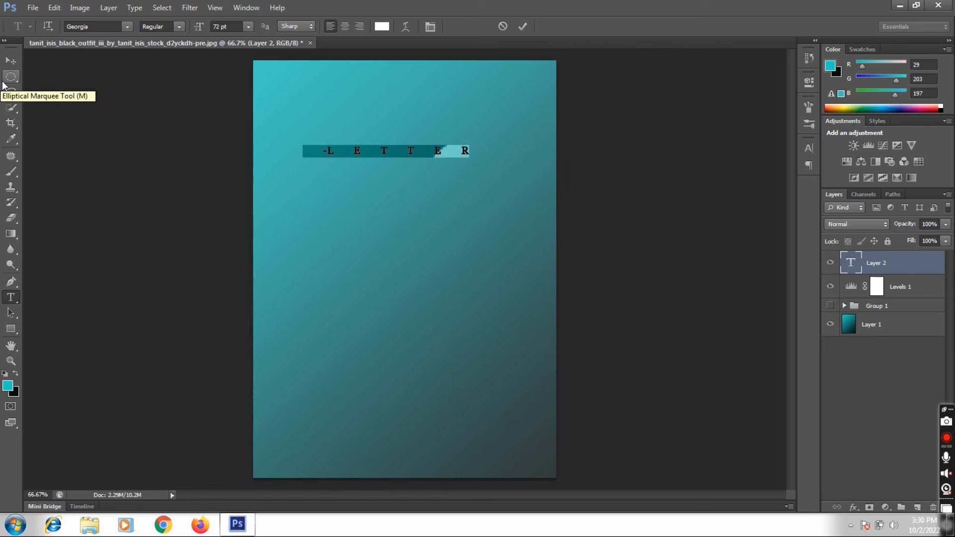
key(ctrl)
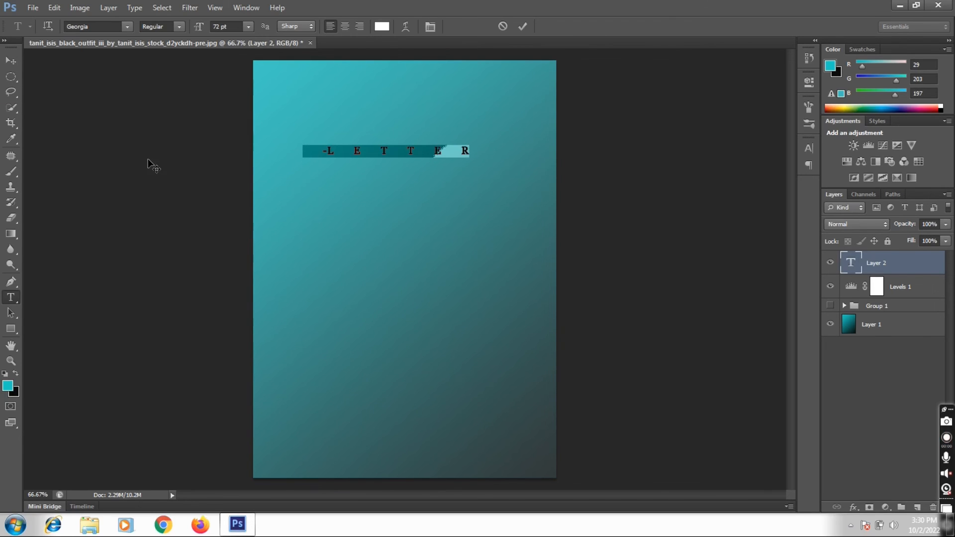
click(521, 28)
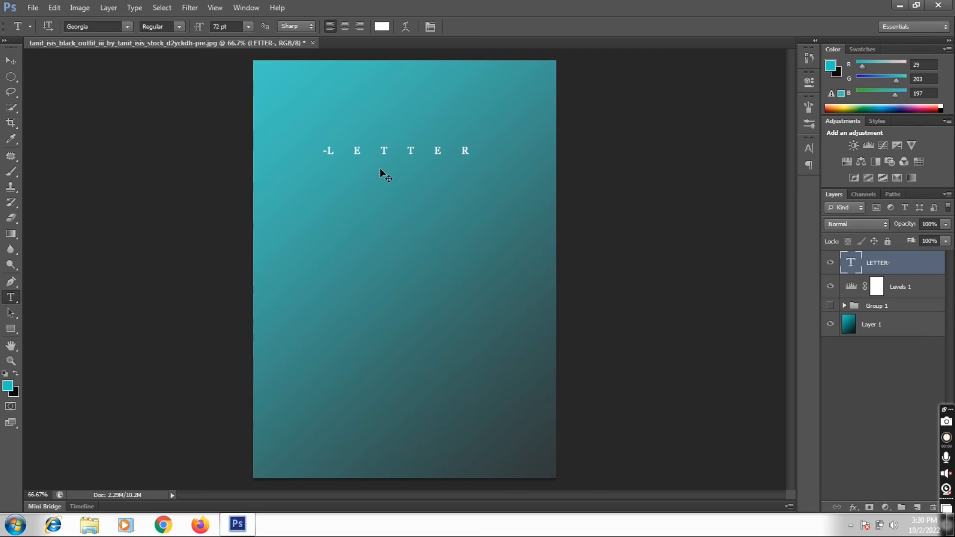
Centre the "-LETTER" text layer horizontally on the canvas, using a selection of the whole canvas, and deselect
key(ctrl+a)
click(11, 60)
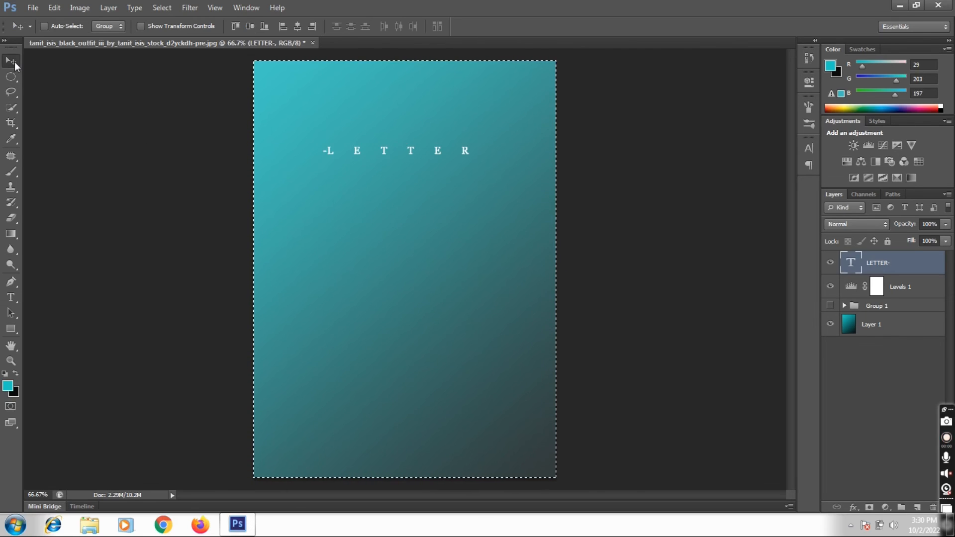
click(294, 28)
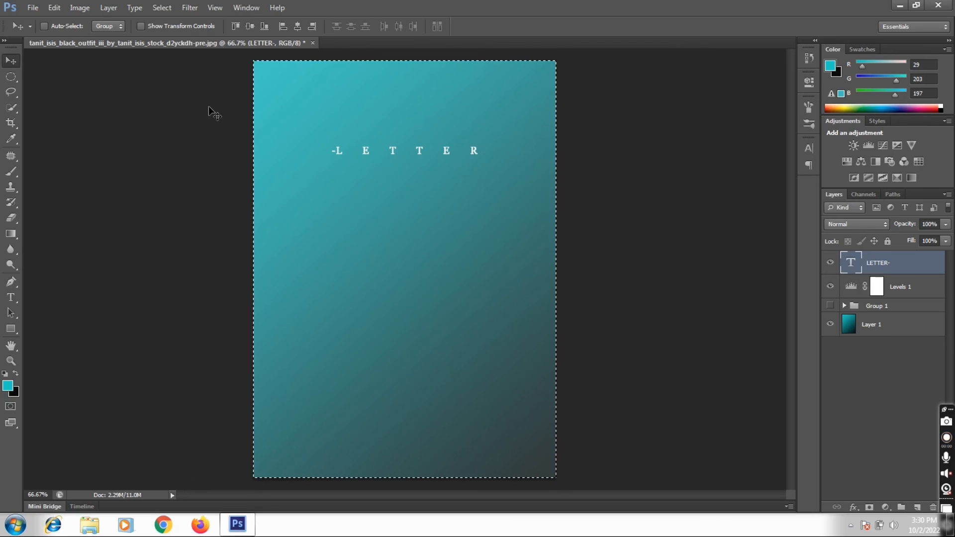
key(ctrl+d)
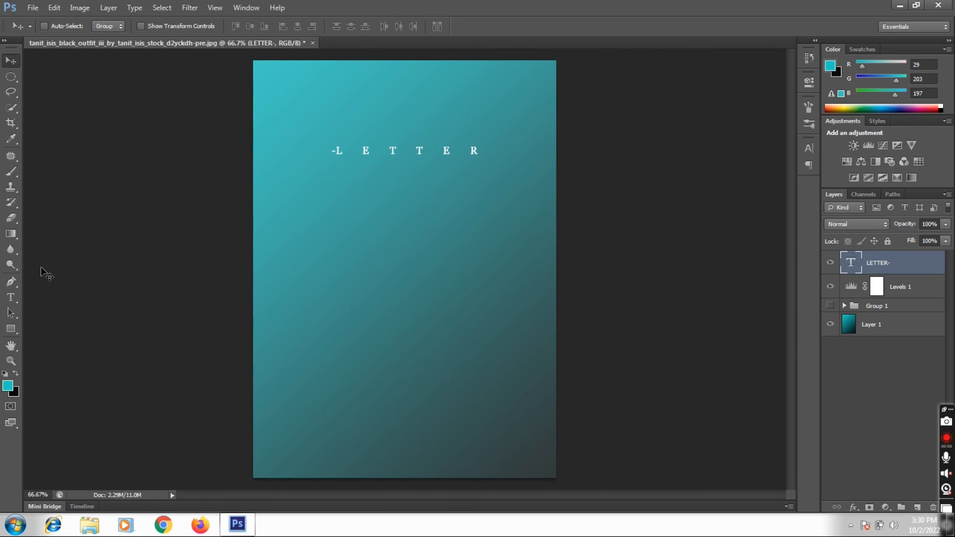
Add a new text line reading "PORTRAIT" across the lower part of the canvas and briefly check it against the Group 1 artwork
click(11, 297)
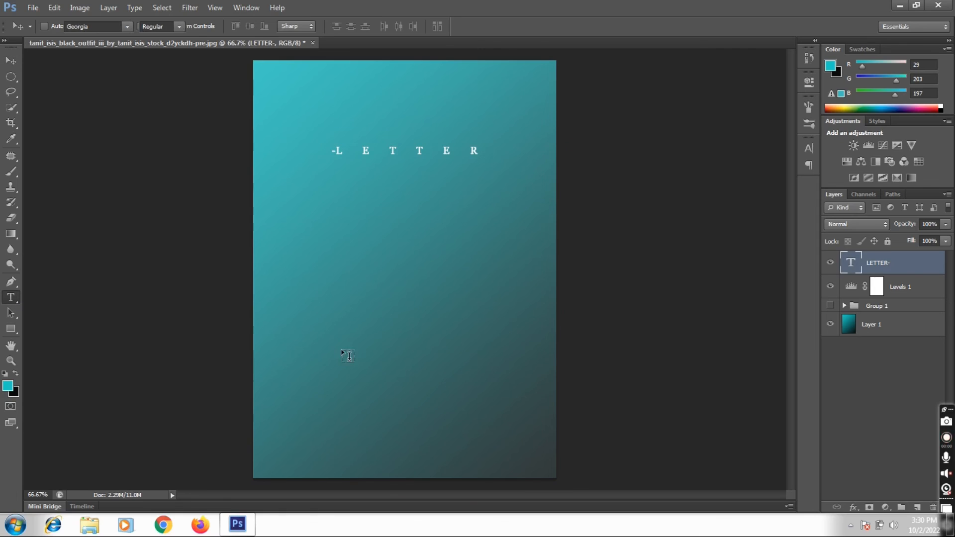
click(321, 368)
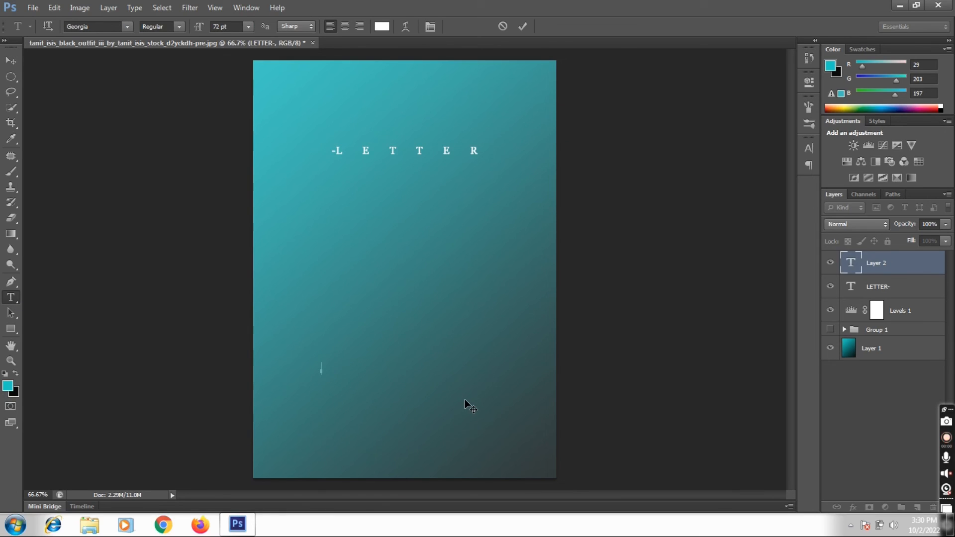
text(PORTR )
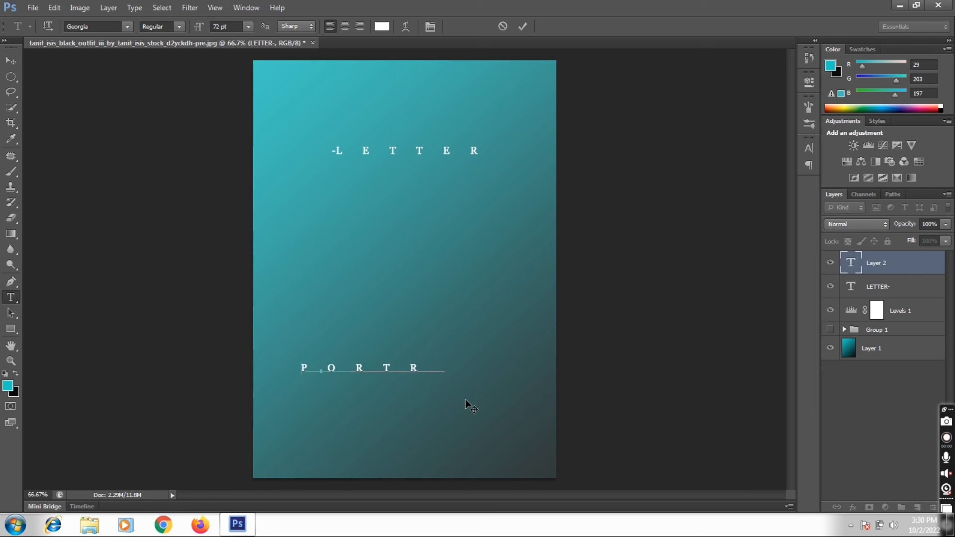
text(AIT)
click(829, 330)
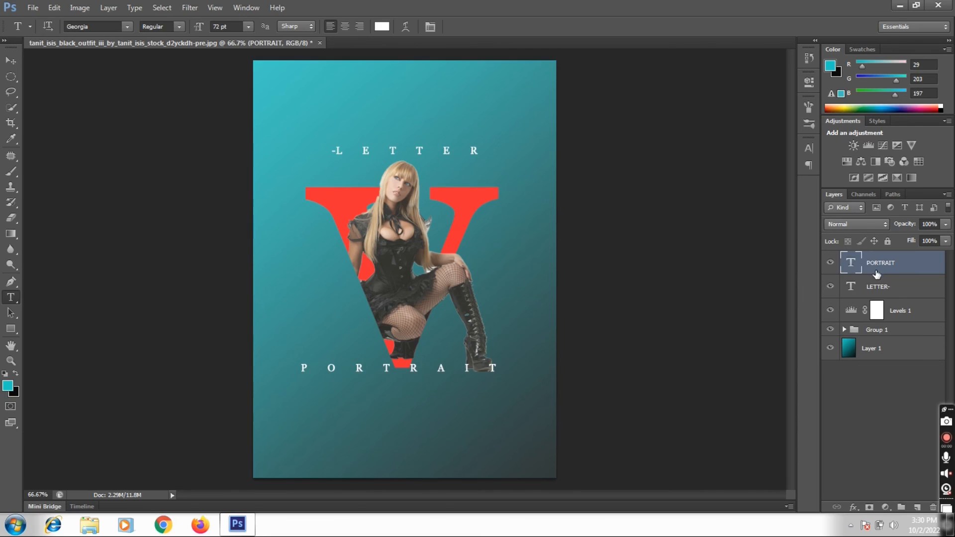
click(830, 330)
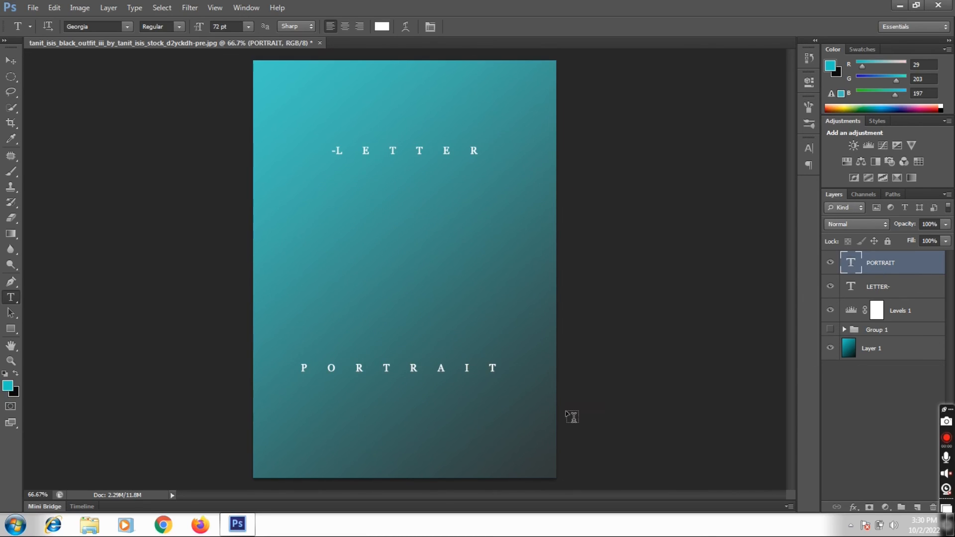
click(496, 360)
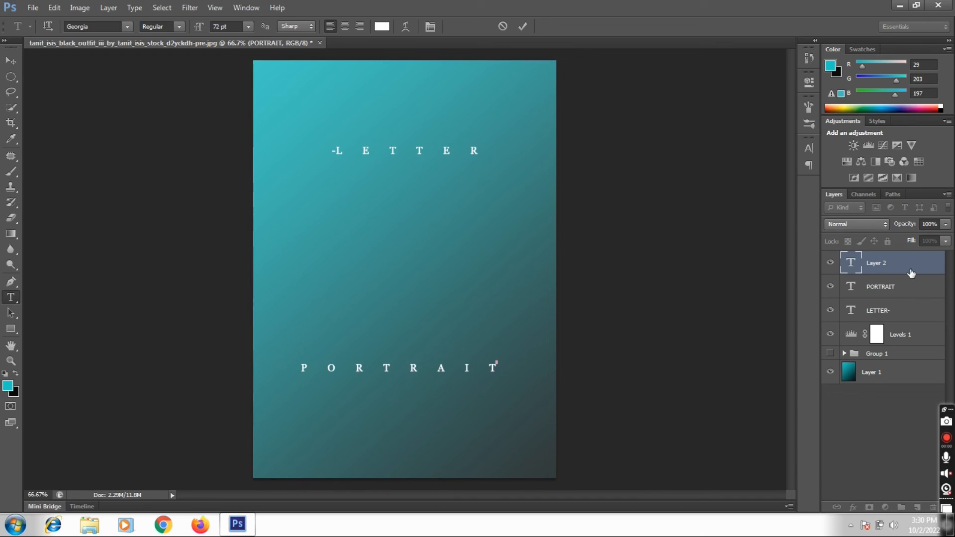
click(892, 269)
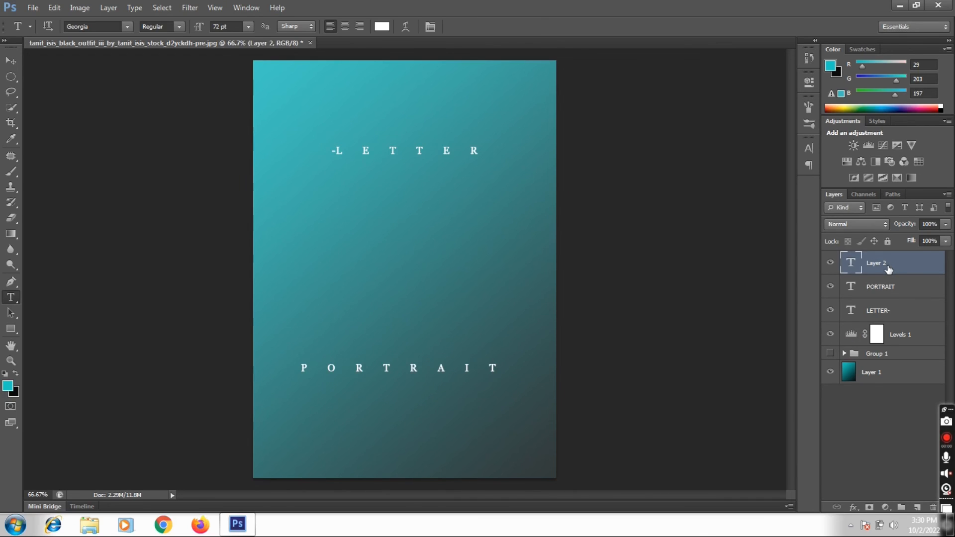
key(Delete)
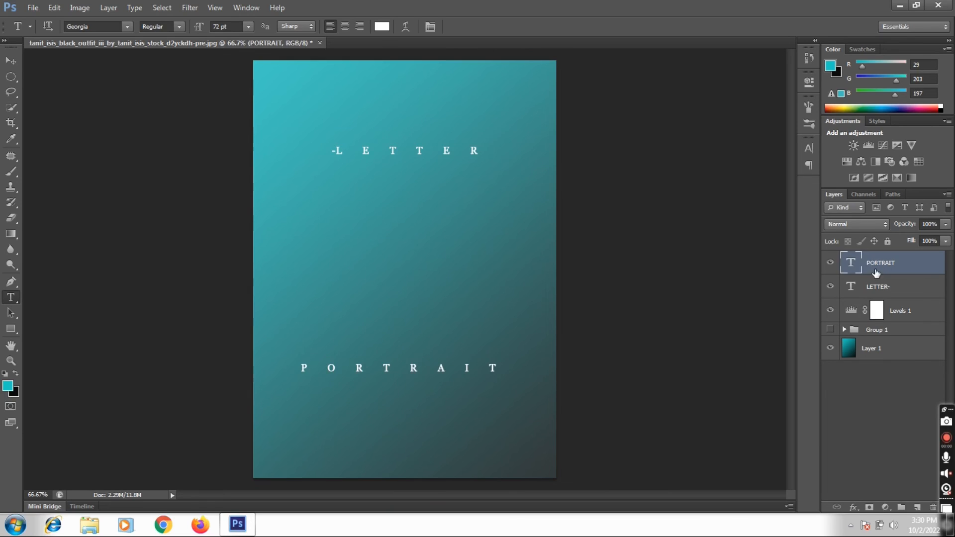
Move the "PORTRAIT" text down below the foot of the V, roughly centred across the canvas, and show Group 1
click(10, 60)
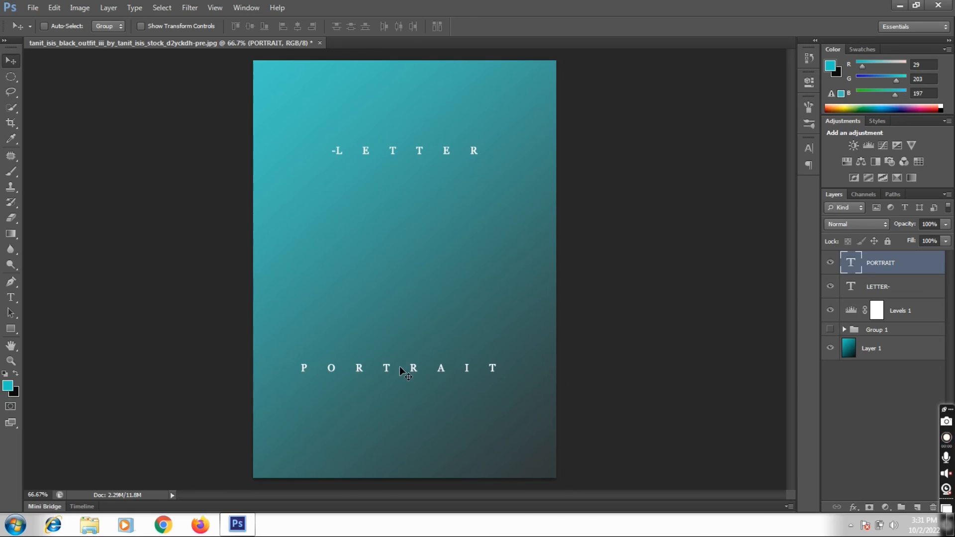
drag(401, 371, 403, 380)
key(Down)
key(Down)
key(Down)
key(Down)
key(Down)
key(Down)
key(Down)
key(Down)
key(Down)
key(Down)
key(Down)
key(Down)
key(Down)
key(Down)
key(Down)
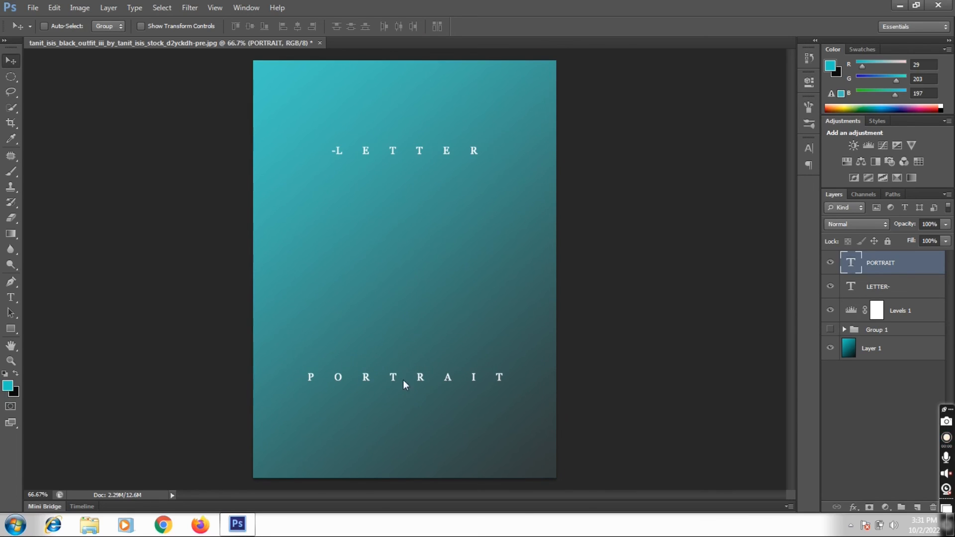
key(Down)
key(Down)
key(Down)
key(Down)
key(Down)
key(Down)
key(Down)
key(Down)
key(Down)
key(Down)
key(Down)
key(Down)
key(Down)
key(Down)
key(Down)
key(Down)
key(Down)
key(Down)
key(Down)
key(Down)
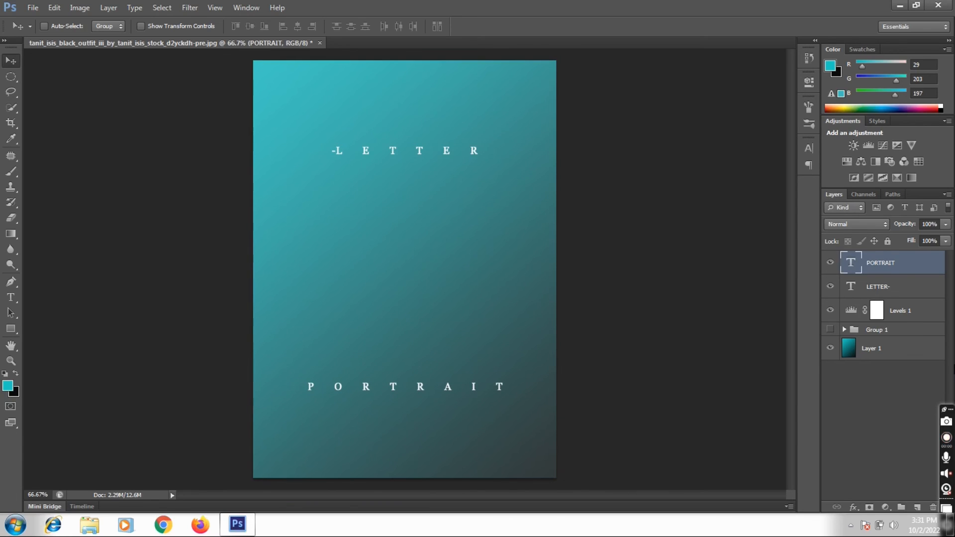
click(830, 329)
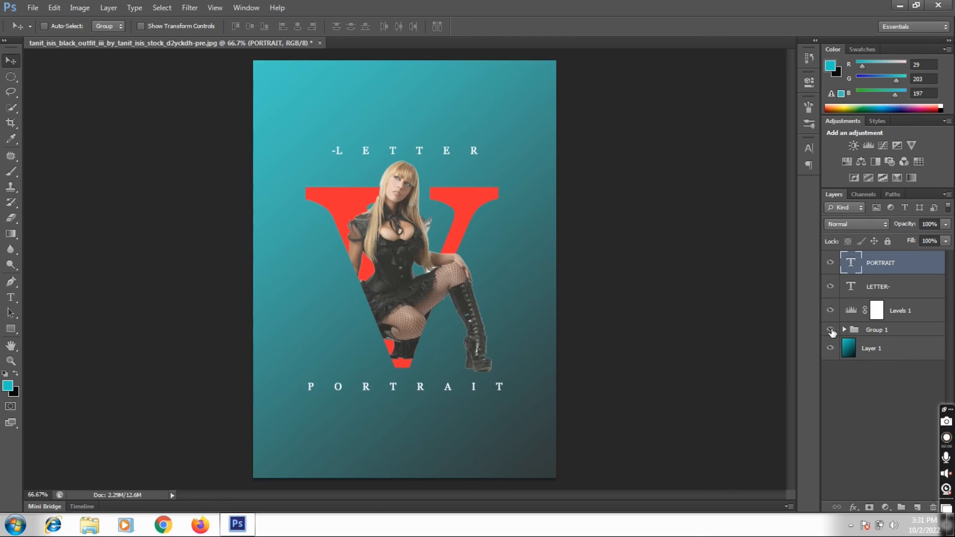